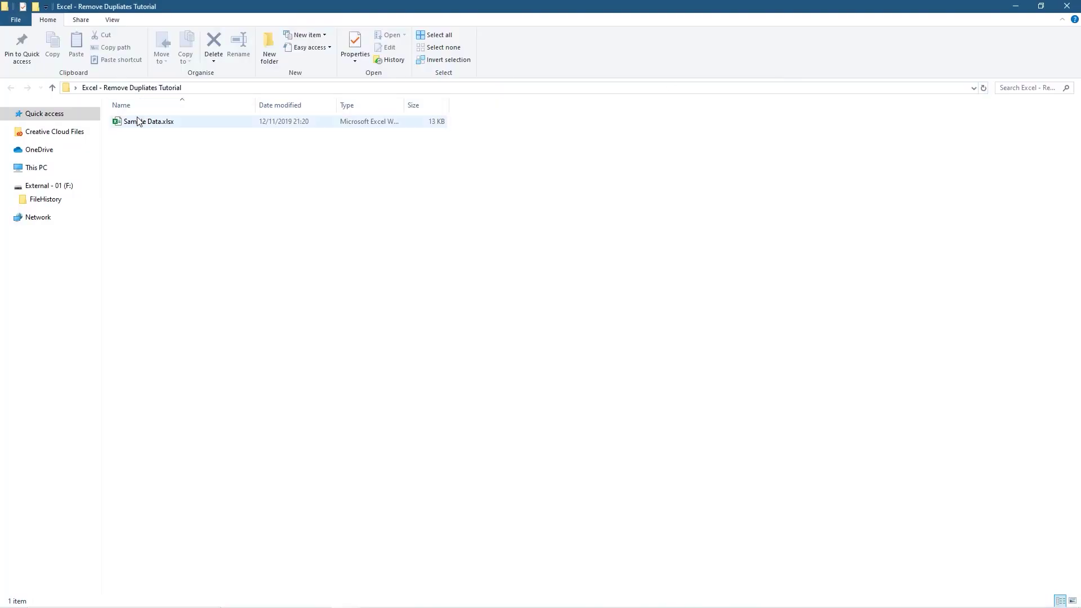
- Open Sample Data.xlsx from the Excel - Remove Dupliates Tutorial folder in Excel
{"action": "double_click", "coordinate": [138, 121]}
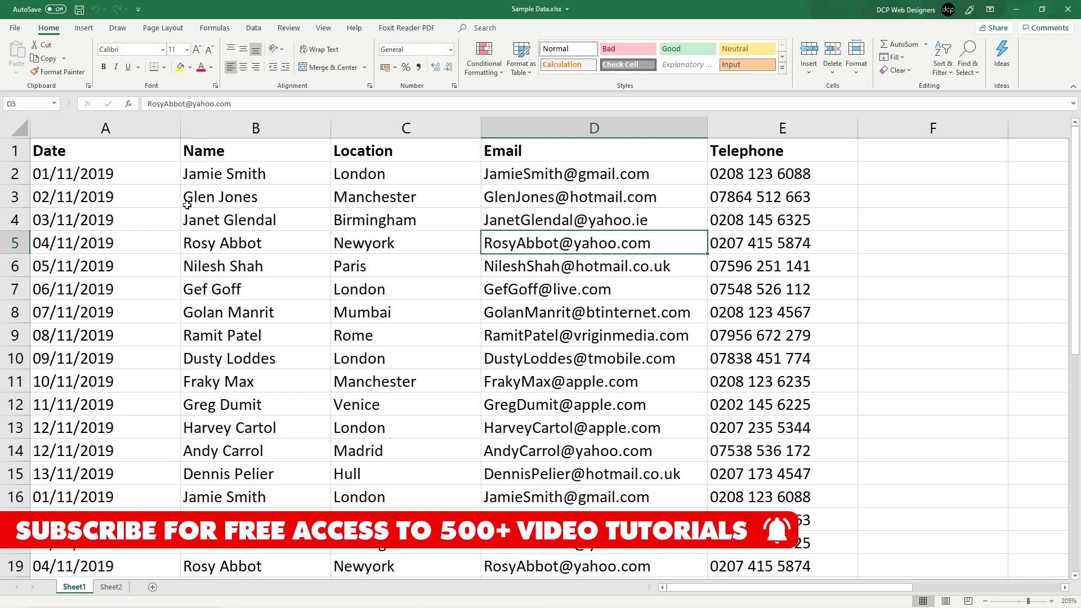
{"action": "left_click_drag", "start_coordinate": [166, 174], "coordinate": [116, 404]}
{"action": "left_click_drag", "start_coordinate": [210, 171], "coordinate": [237, 405]}
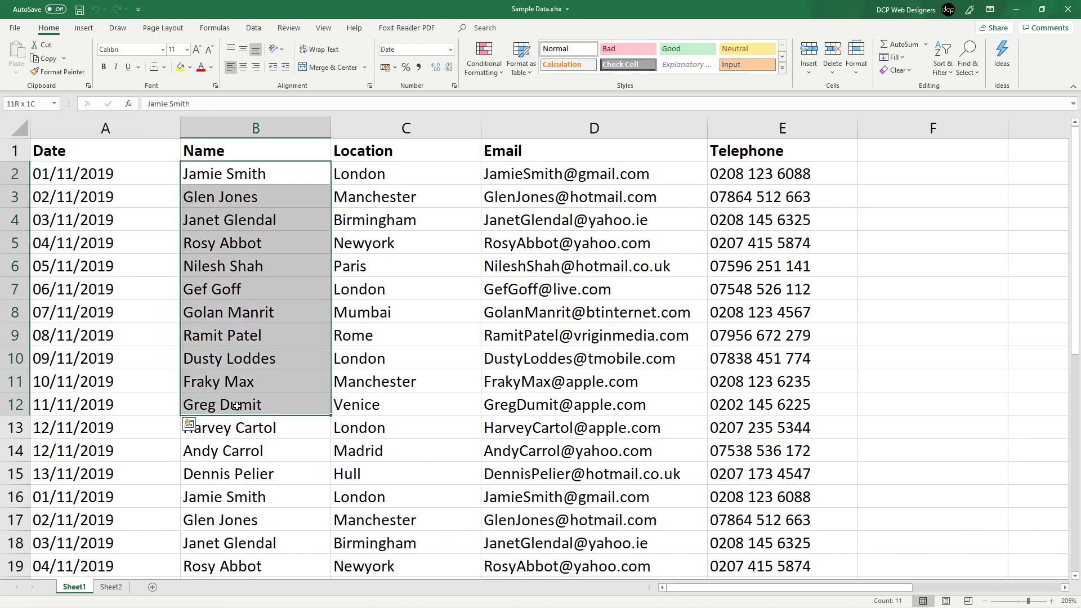
{"action": "left_click_drag", "start_coordinate": [415, 176], "coordinate": [430, 405]}
{"action": "left_click", "coordinate": [657, 177]}
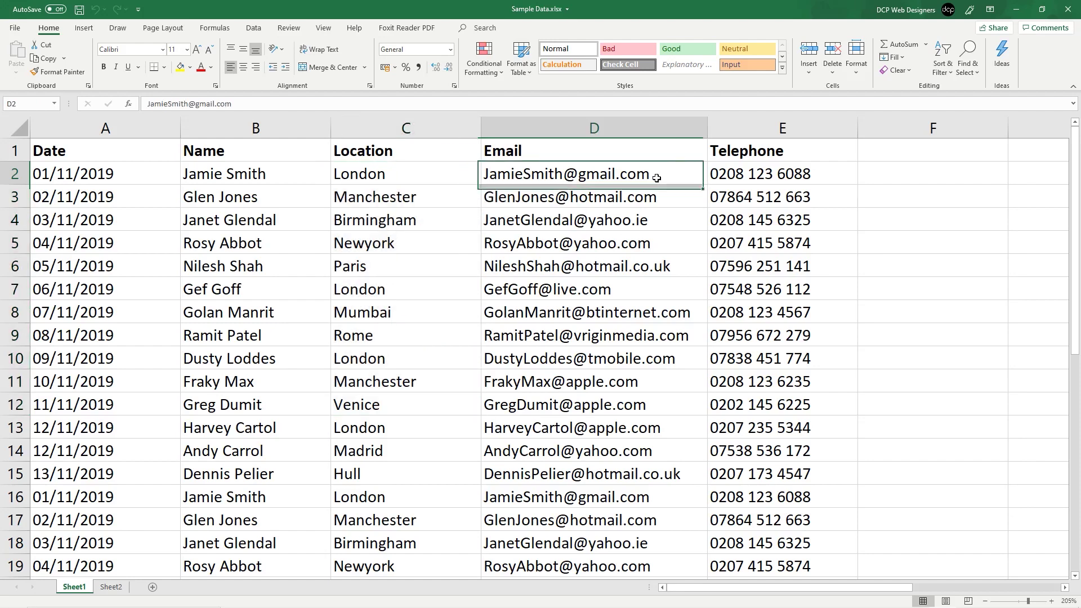
{"action": "left_click_drag", "start_coordinate": [656, 178], "coordinate": [677, 403]}
{"action": "left_click", "coordinate": [794, 178]}
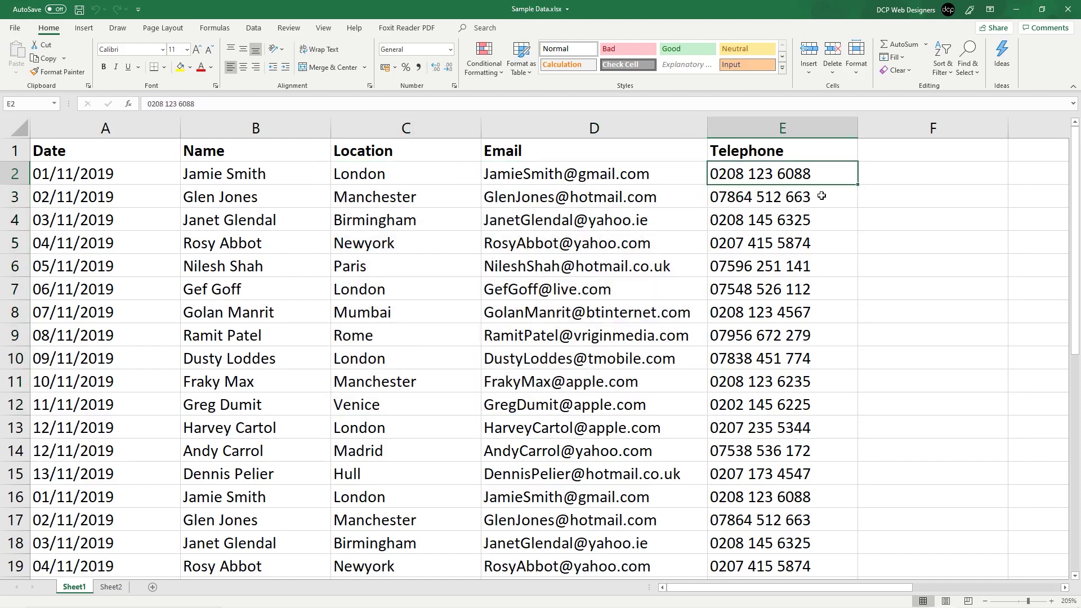
{"action": "left_click", "coordinate": [861, 227]}
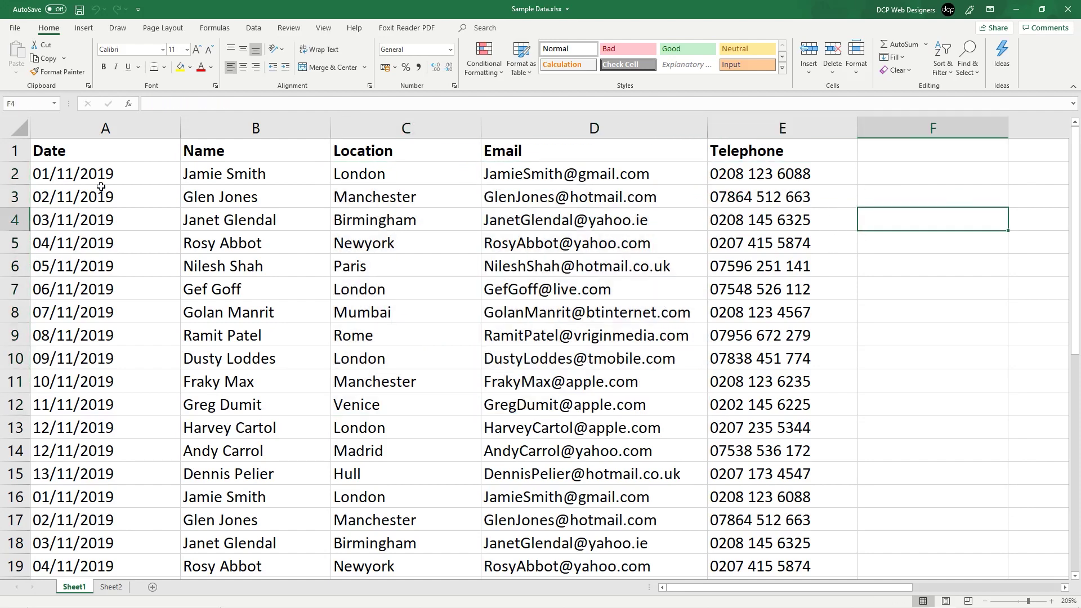
{"action": "left_click", "coordinate": [76, 156]}
{"action": "left_click", "coordinate": [304, 156]}
{"action": "left_click", "coordinate": [360, 153]}
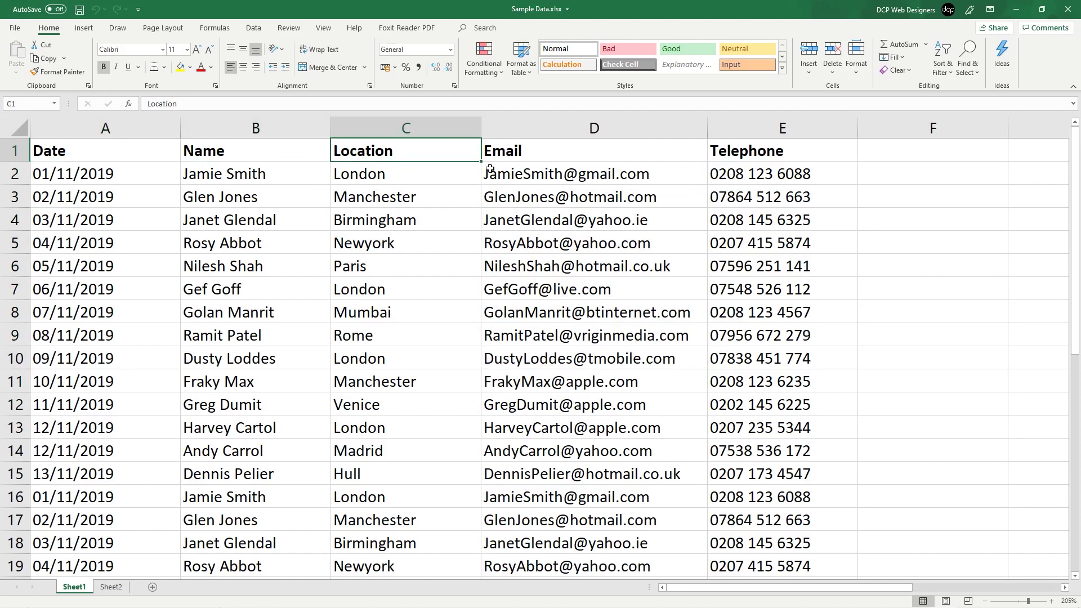
{"action": "left_click", "coordinate": [529, 154]}
{"action": "left_click", "coordinate": [743, 151]}
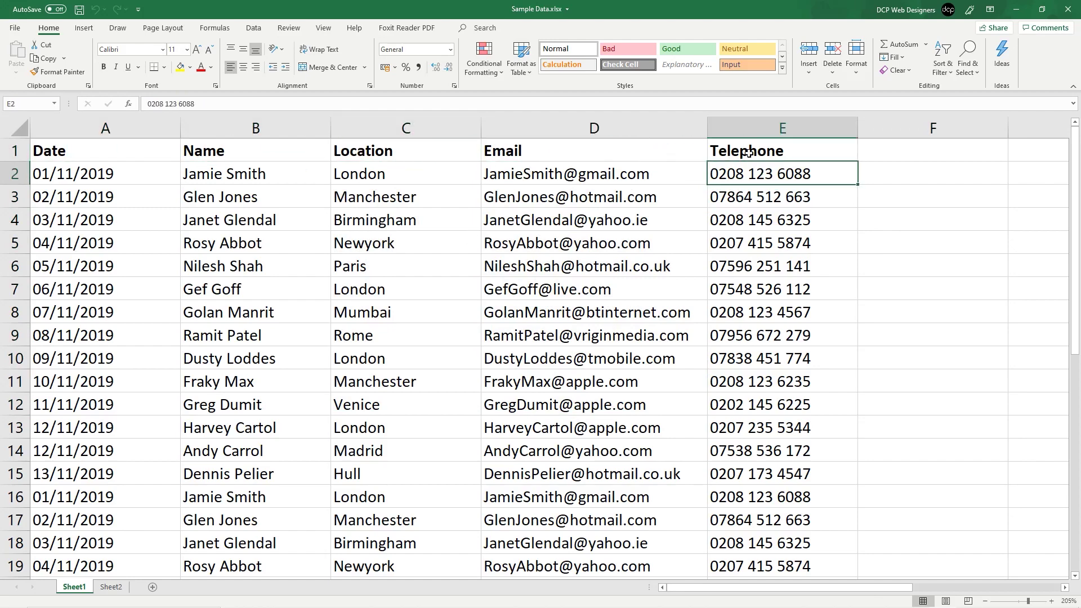
{"action": "scroll", "coordinate": [141, 360], "scroll_direction": "down", "scroll_amount": 7}
{"action": "left_click", "coordinate": [16, 519]}
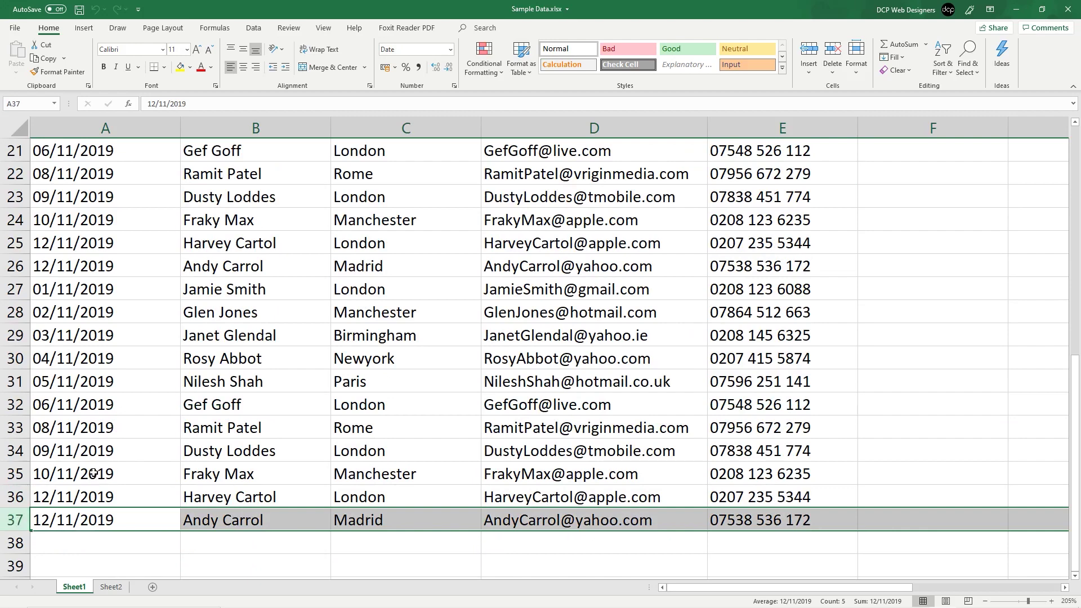
{"action": "scroll", "coordinate": [98, 326], "scroll_direction": "up", "scroll_amount": 7}
{"action": "left_click", "coordinate": [15, 151]}
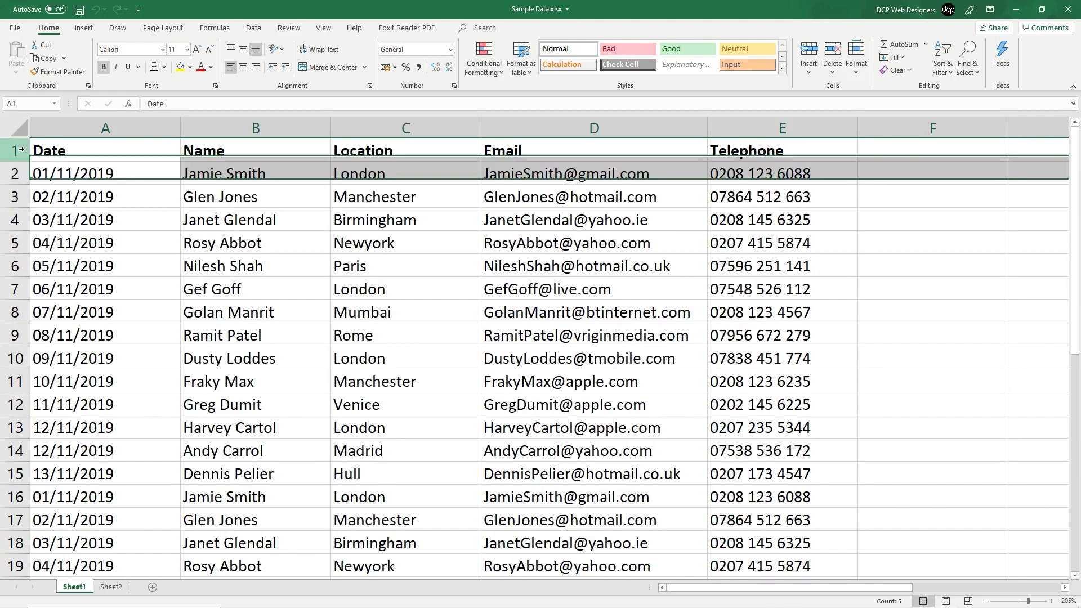
{"action": "left_click", "coordinate": [133, 279]}
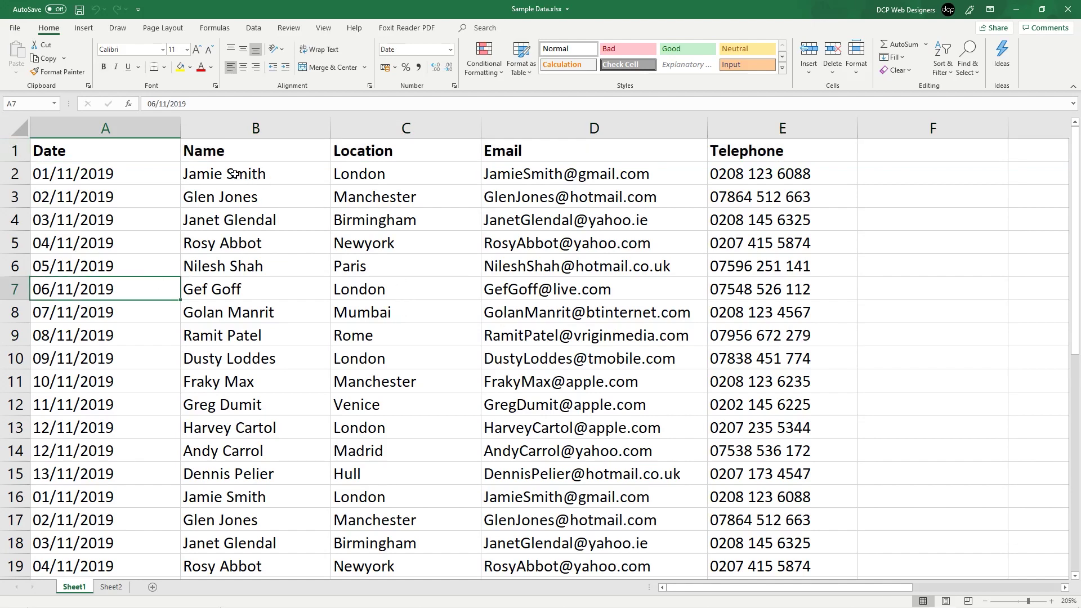
{"action": "left_click", "coordinate": [15, 173]}
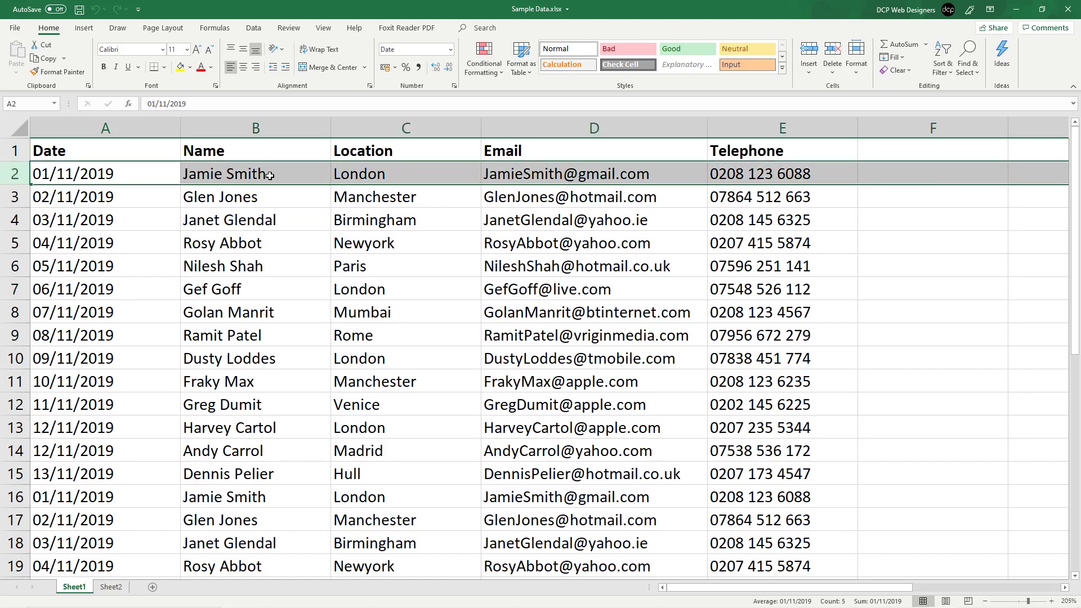
{"action": "left_click", "coordinate": [9, 492]}
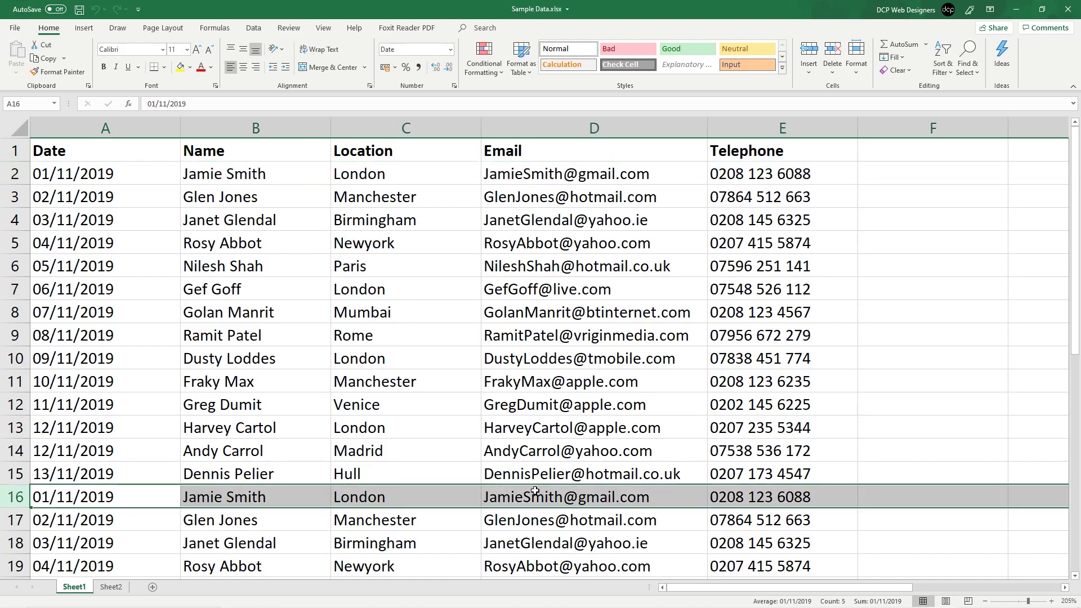
{"action": "left_click", "coordinate": [289, 200]}
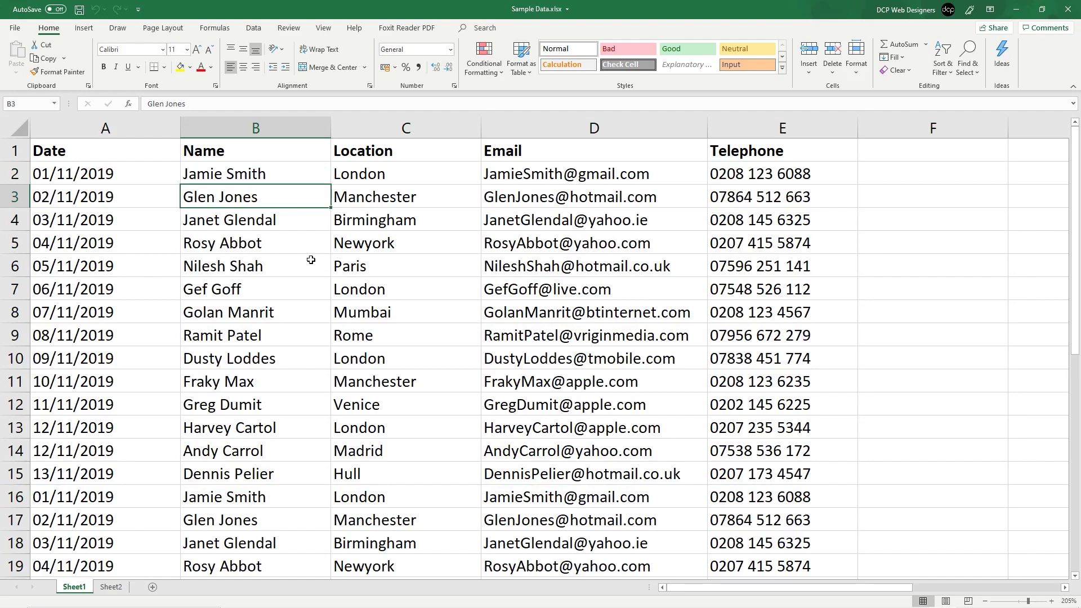
{"action": "scroll", "coordinate": [311, 259], "scroll_direction": "down", "scroll_amount": 13}
{"action": "scroll", "coordinate": [310, 259], "scroll_direction": "up", "scroll_amount": 4}
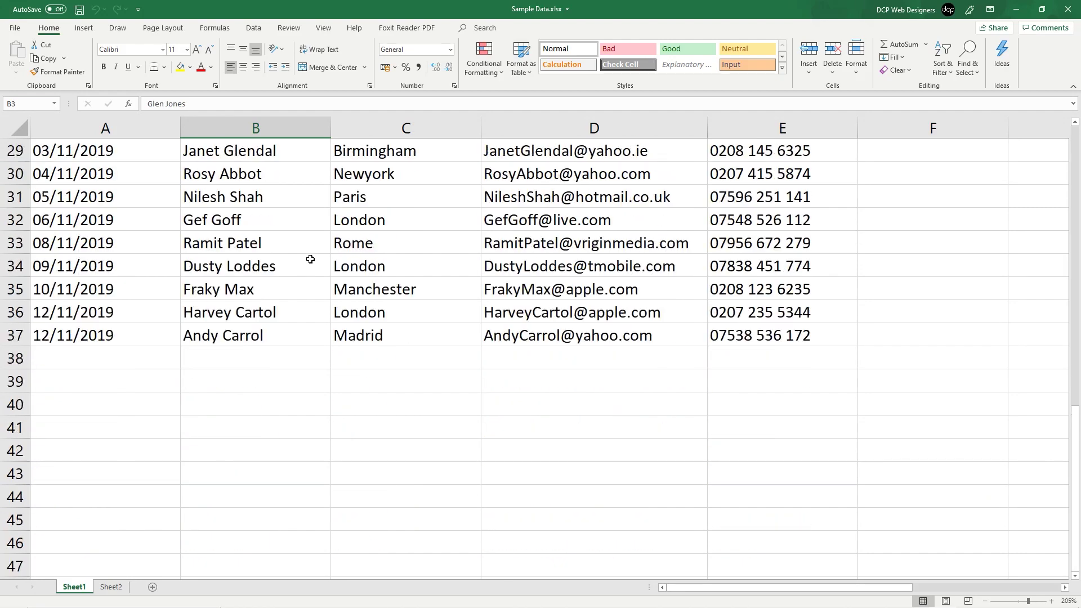
{"action": "scroll", "coordinate": [311, 260], "scroll_direction": "up", "scroll_amount": 10}
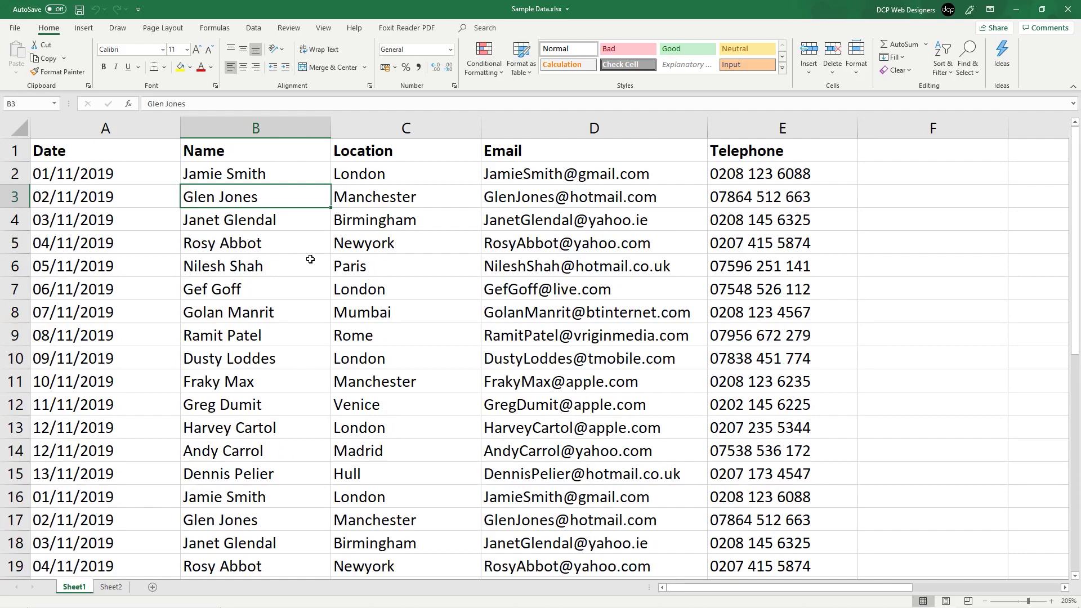
- Select the Date, Name and Location columns and compare the repeated locations in C2 and C7
{"action": "left_click", "coordinate": [105, 128]}
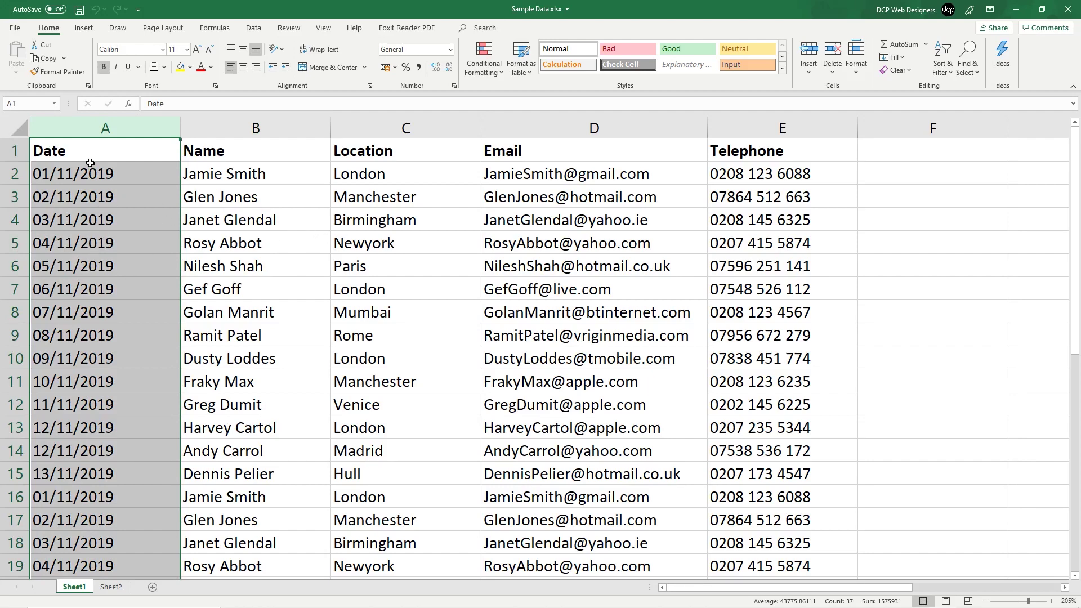
{"action": "left_click", "coordinate": [221, 128]}
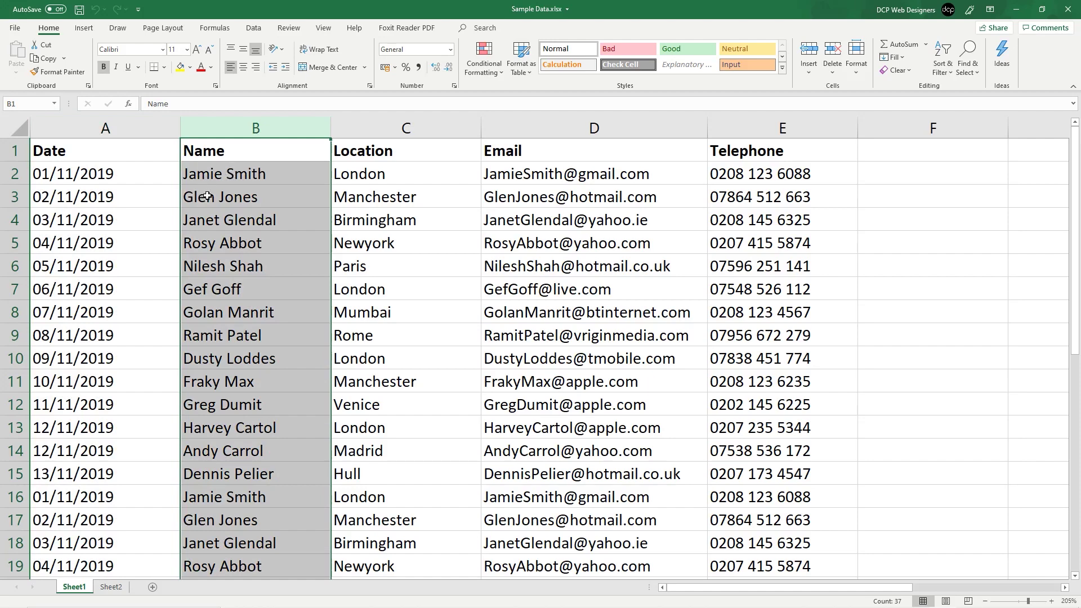
{"action": "left_click", "coordinate": [383, 138]}
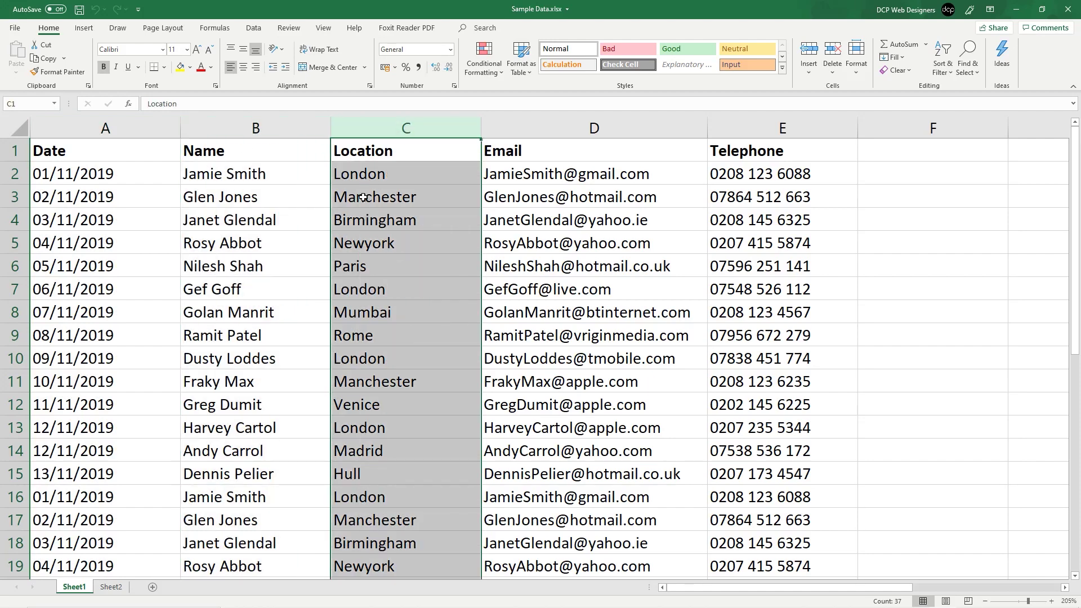
{"action": "mouse_move", "coordinate": [360, 176]}
{"action": "left_mouse_down"}
{"action": "mouse_move", "coordinate": [360, 219]}
{"action": "mouse_move", "coordinate": [253, 175]}
{"action": "mouse_move", "coordinate": [345, 178]}
{"action": "left_mouse_up"}
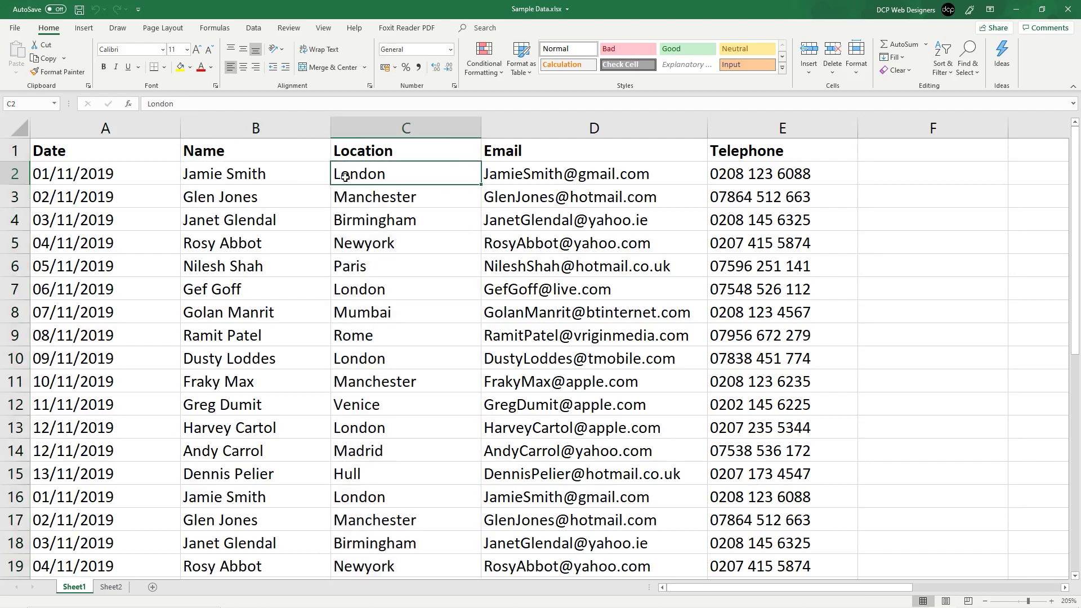
{"action": "left_click_drag", "start_coordinate": [240, 290], "coordinate": [349, 293]}
{"action": "left_click_drag", "start_coordinate": [277, 182], "coordinate": [357, 179]}
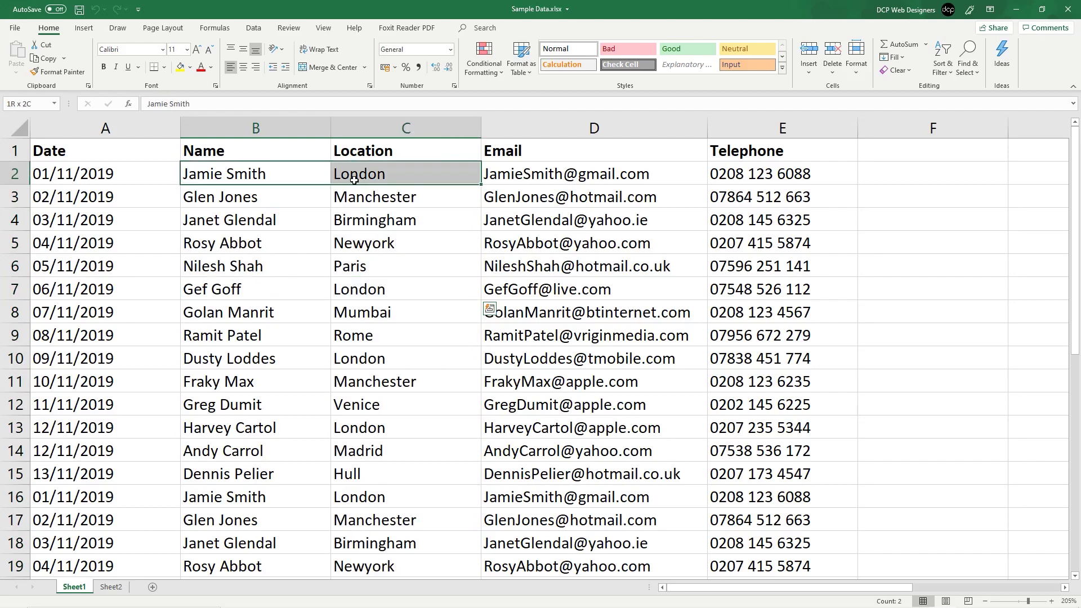
{"action": "left_click", "coordinate": [358, 178]}
{"action": "left_click", "coordinate": [368, 296]}
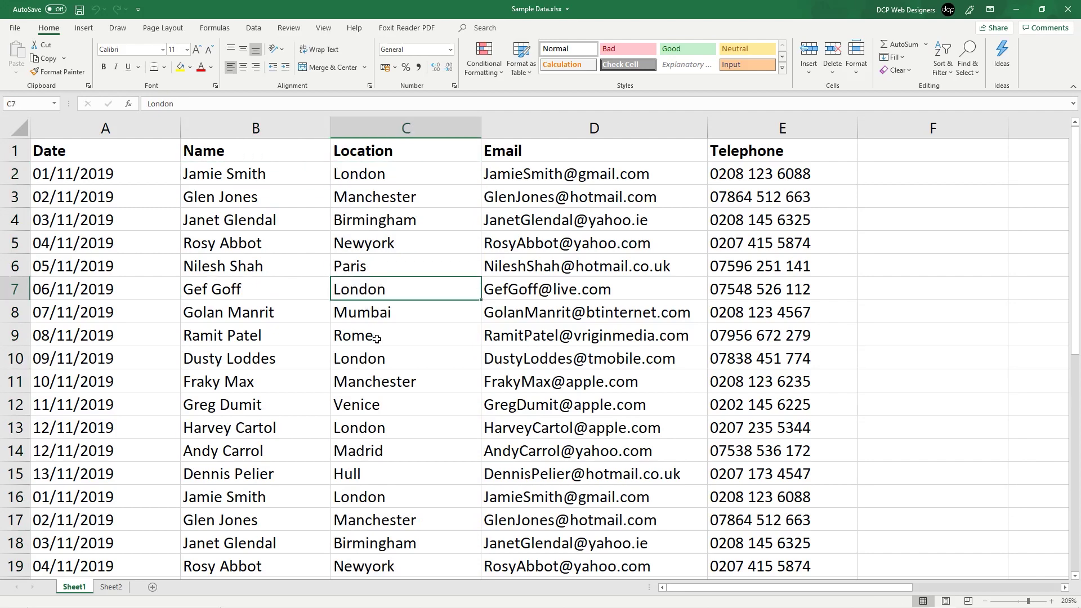
- Review repeated telephones and emails, then select Email column D with the Data tab showing
{"action": "left_click_drag", "start_coordinate": [721, 173], "coordinate": [714, 228]}
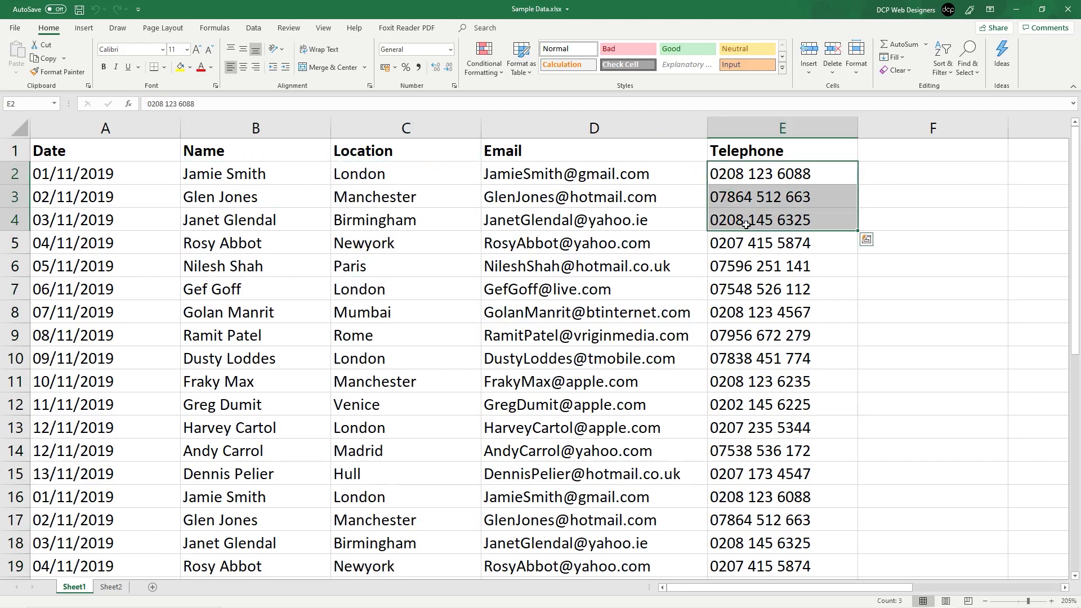
{"action": "left_click", "coordinate": [755, 197]}
{"action": "left_click_drag", "start_coordinate": [756, 172], "coordinate": [753, 200]}
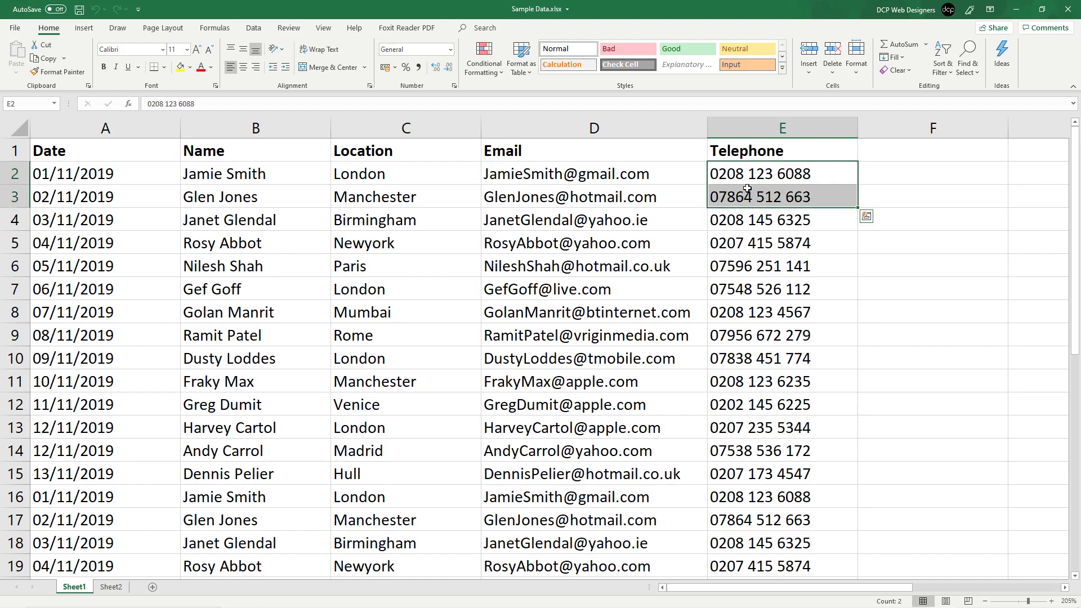
{"action": "left_click", "coordinate": [757, 223]}
{"action": "left_click", "coordinate": [755, 179]}
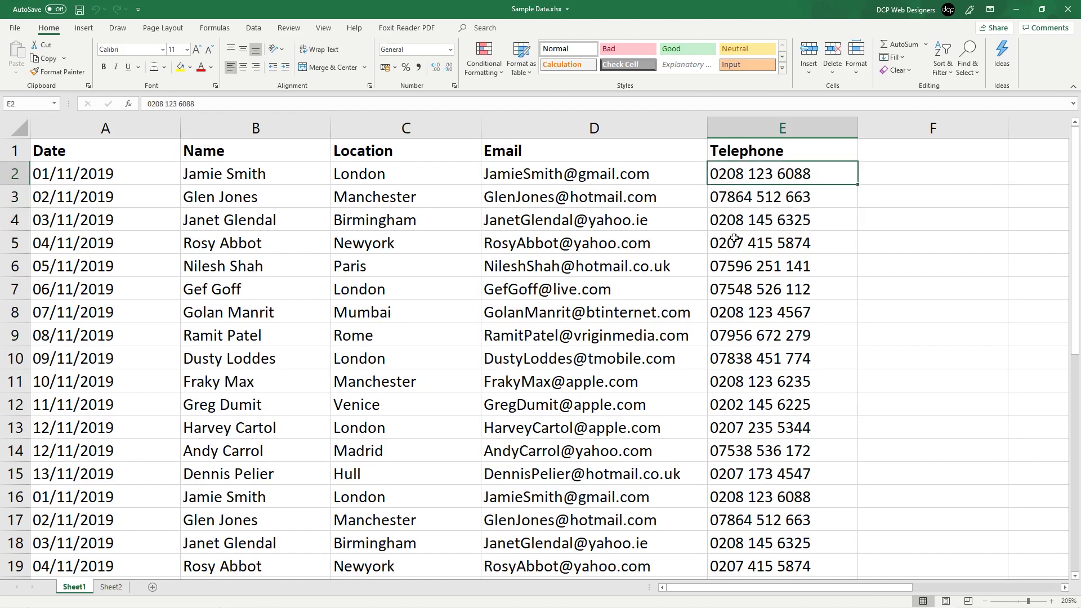
{"action": "left_click", "coordinate": [725, 321]}
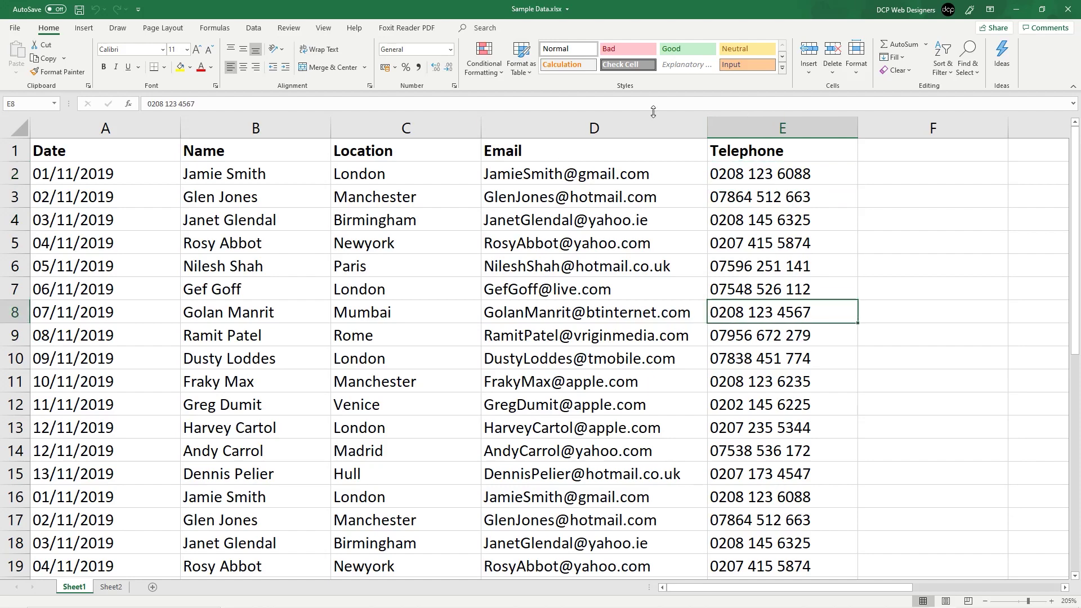
{"action": "left_click", "coordinate": [365, 221]}
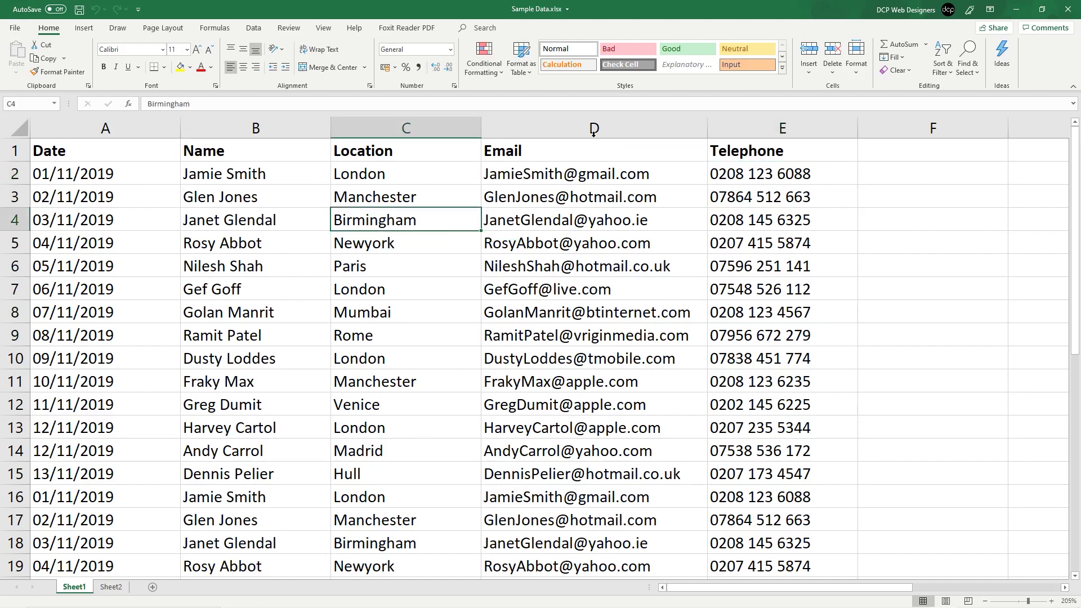
{"action": "left_click", "coordinate": [548, 149]}
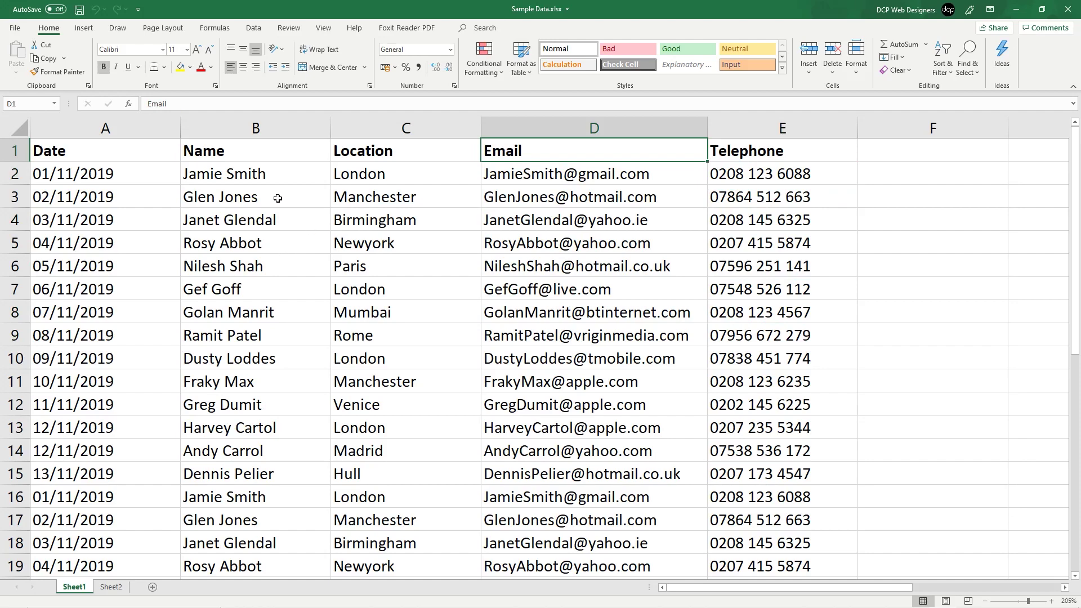
{"action": "left_click_drag", "start_coordinate": [224, 176], "coordinate": [586, 200]}
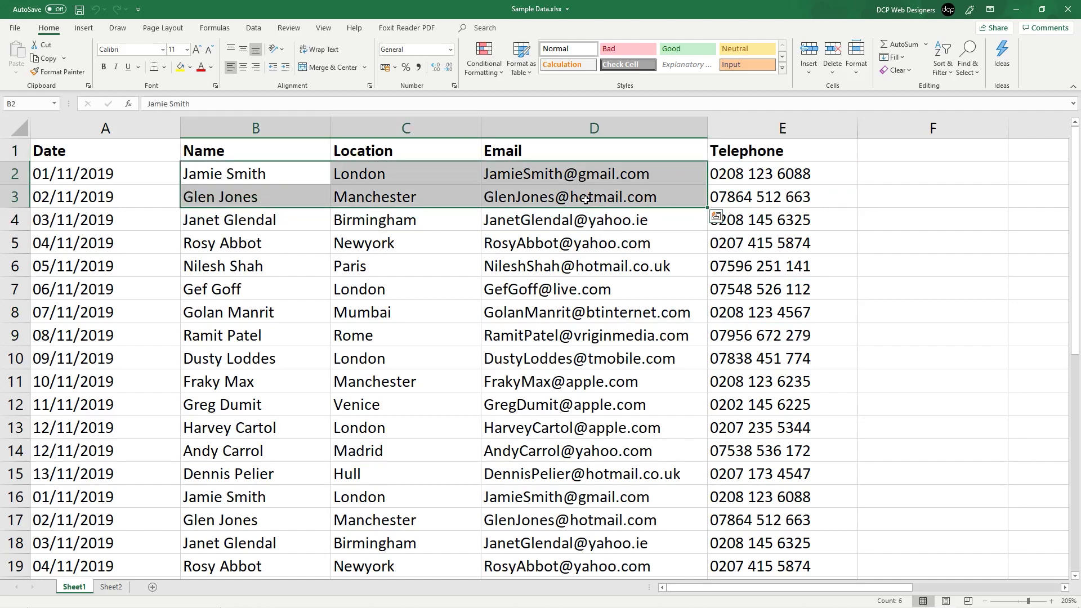
{"action": "left_click", "coordinate": [324, 213]}
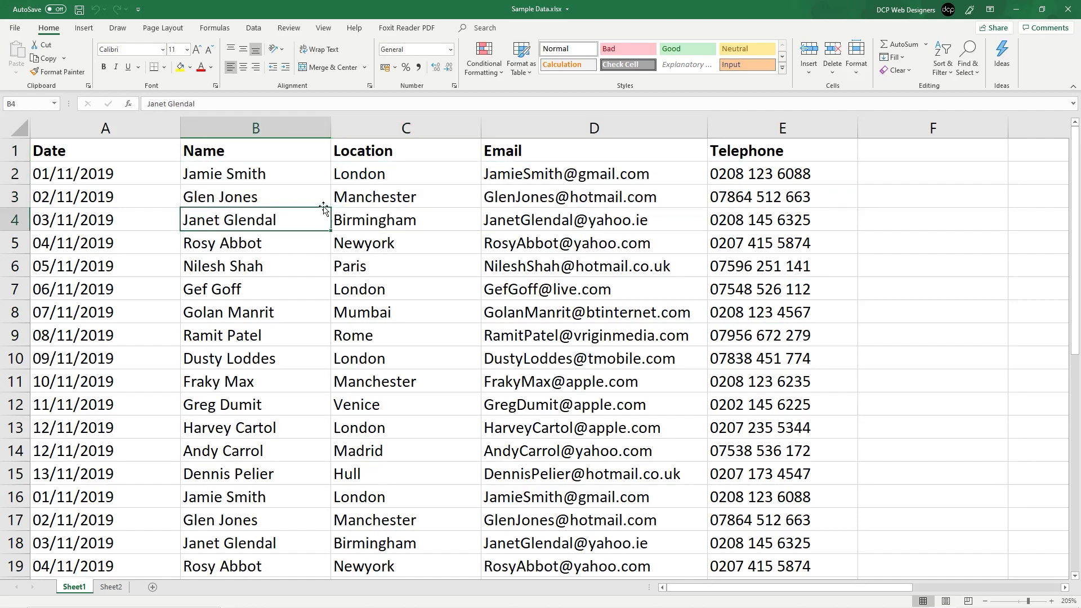
{"action": "left_click", "coordinate": [577, 123]}
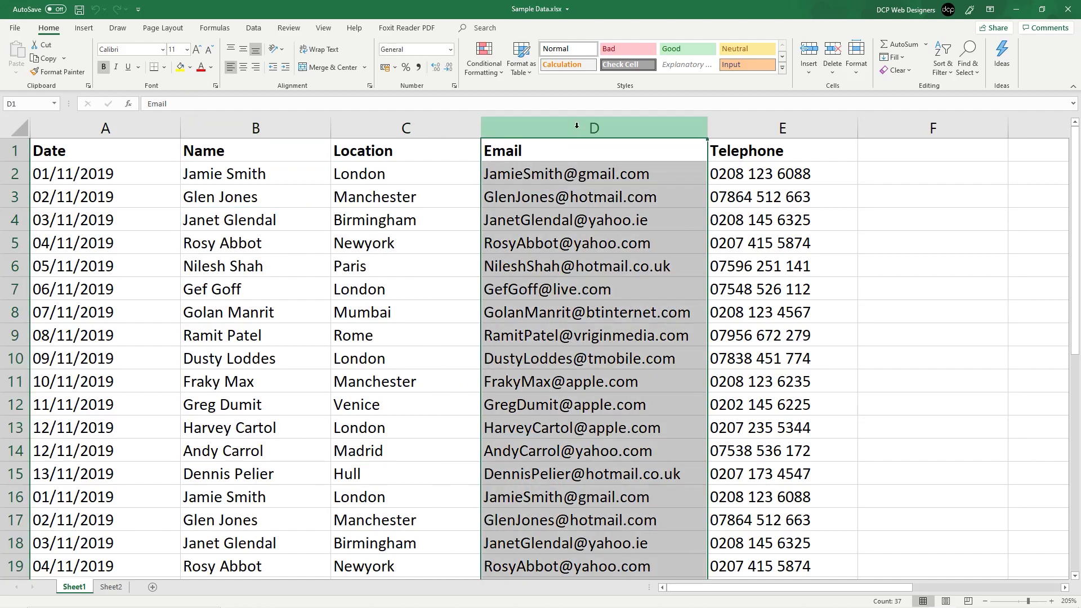
{"action": "left_click", "coordinate": [253, 27]}
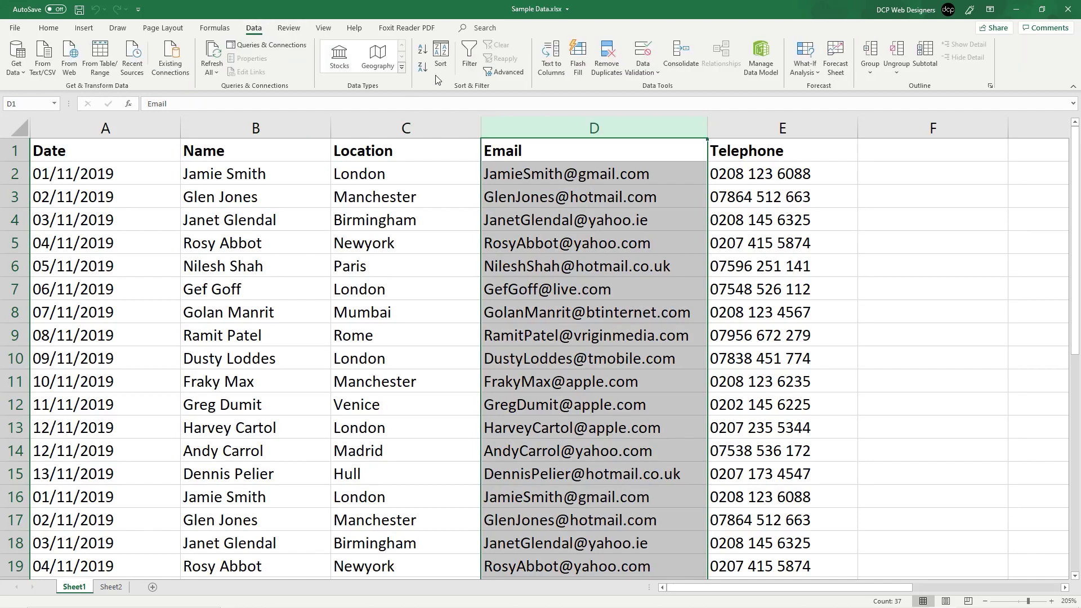
- Run Remove Duplicates on column D and expand the selection to the whole table when warned
{"action": "left_click", "coordinate": [613, 67]}
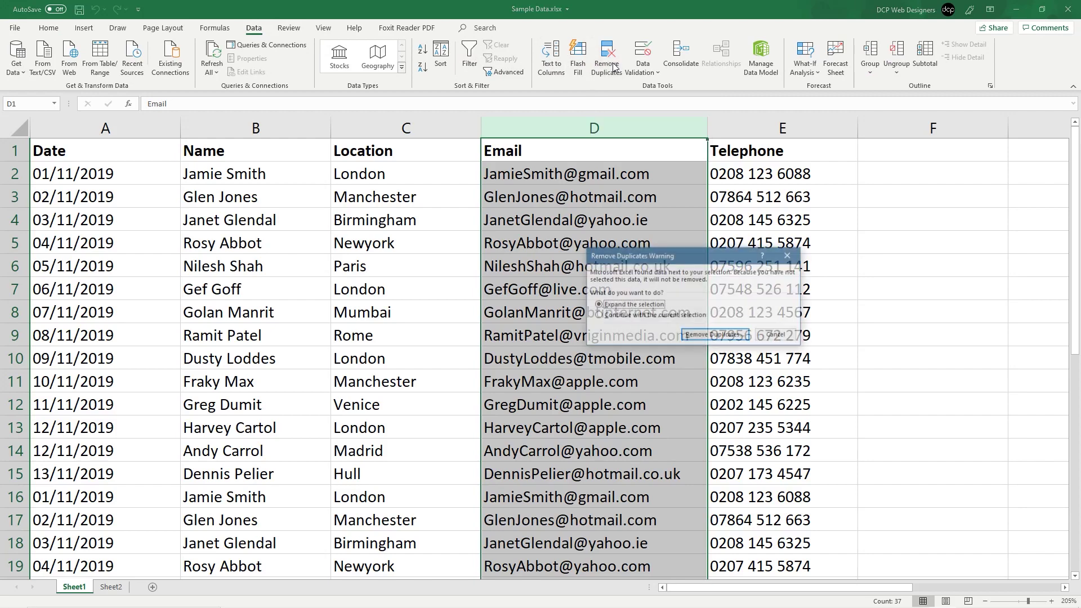
{"action": "left_click_drag", "start_coordinate": [667, 250], "coordinate": [528, 262]}
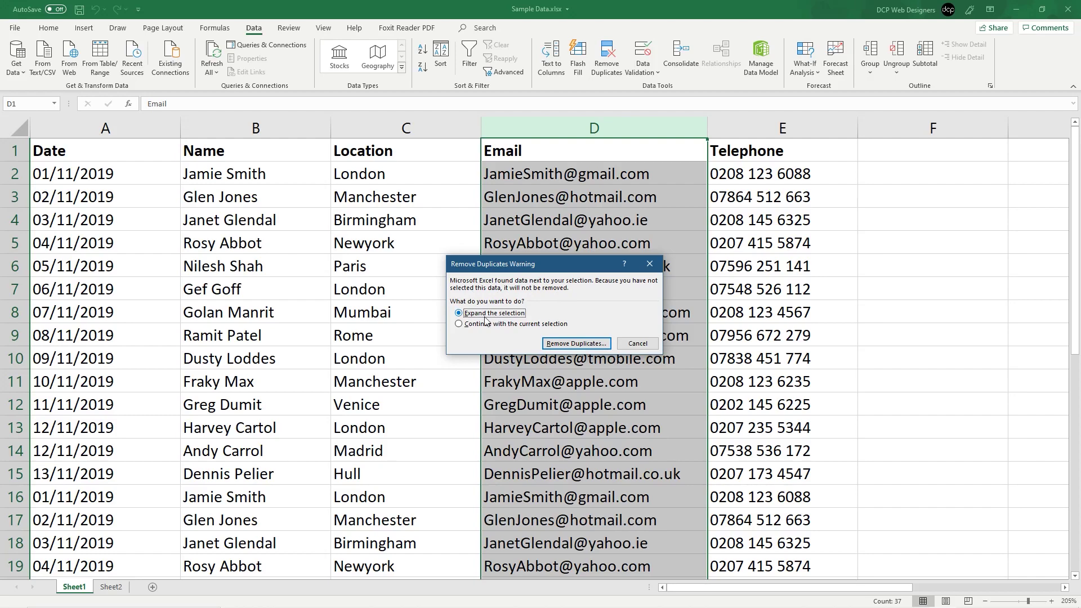
{"action": "left_click", "coordinate": [576, 343]}
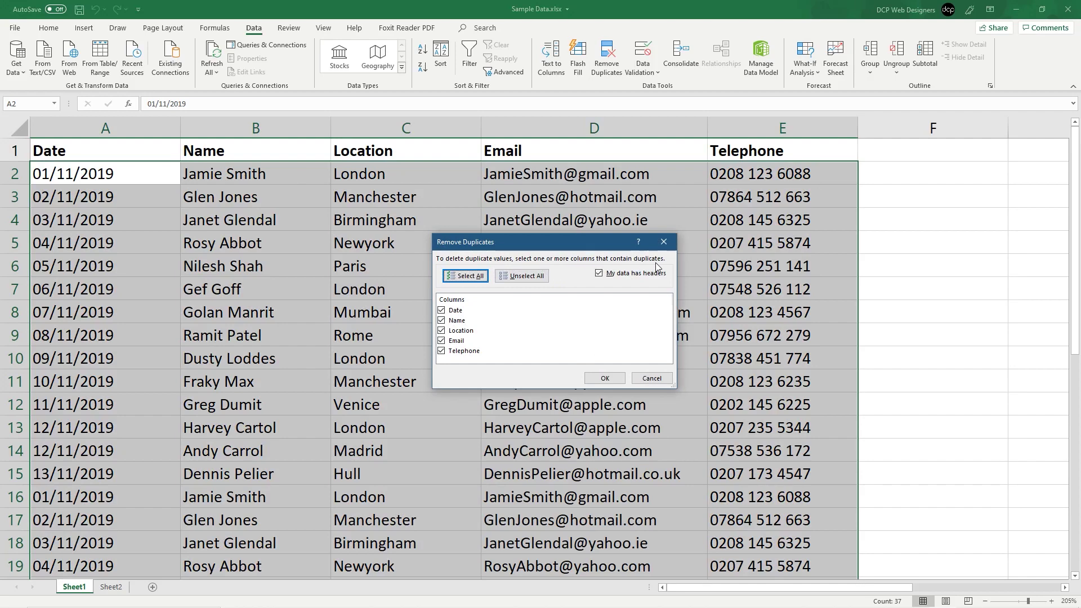
- Untick Date, Name, Location and Telephone so only Email is compared, then remove duplicates
{"action": "left_click", "coordinate": [442, 310]}
{"action": "left_click", "coordinate": [443, 321]}
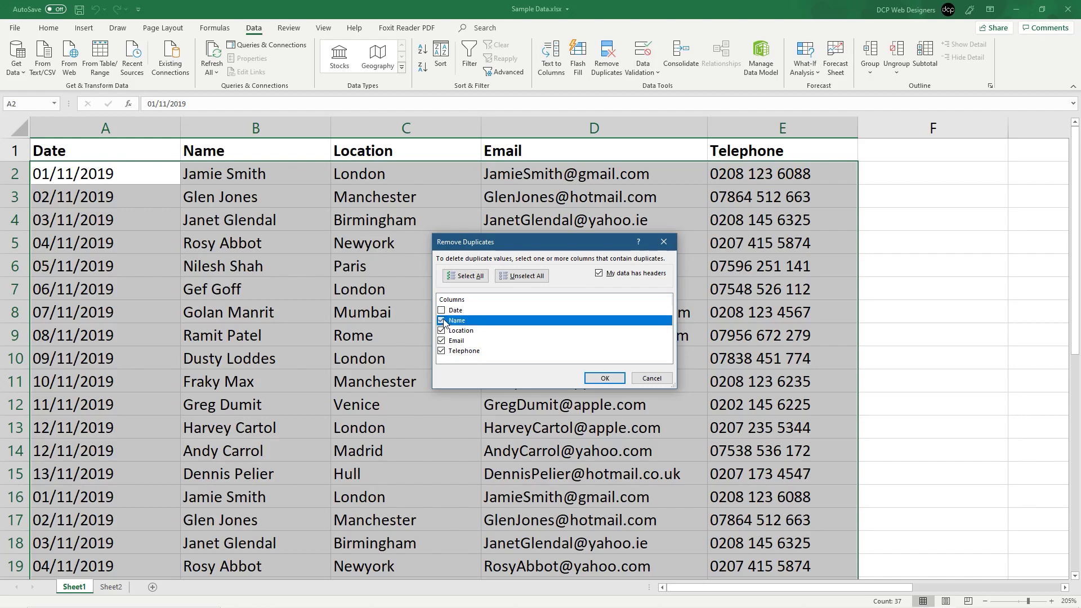
{"action": "left_click", "coordinate": [441, 320]}
{"action": "left_click", "coordinate": [442, 331]}
{"action": "left_click", "coordinate": [442, 350]}
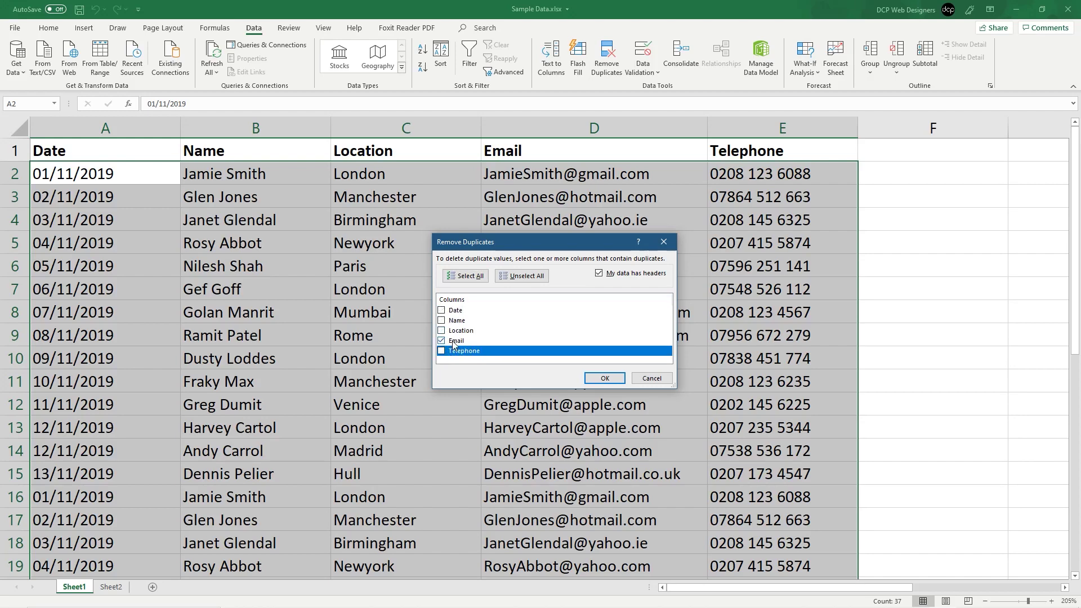
{"action": "left_click", "coordinate": [603, 379]}
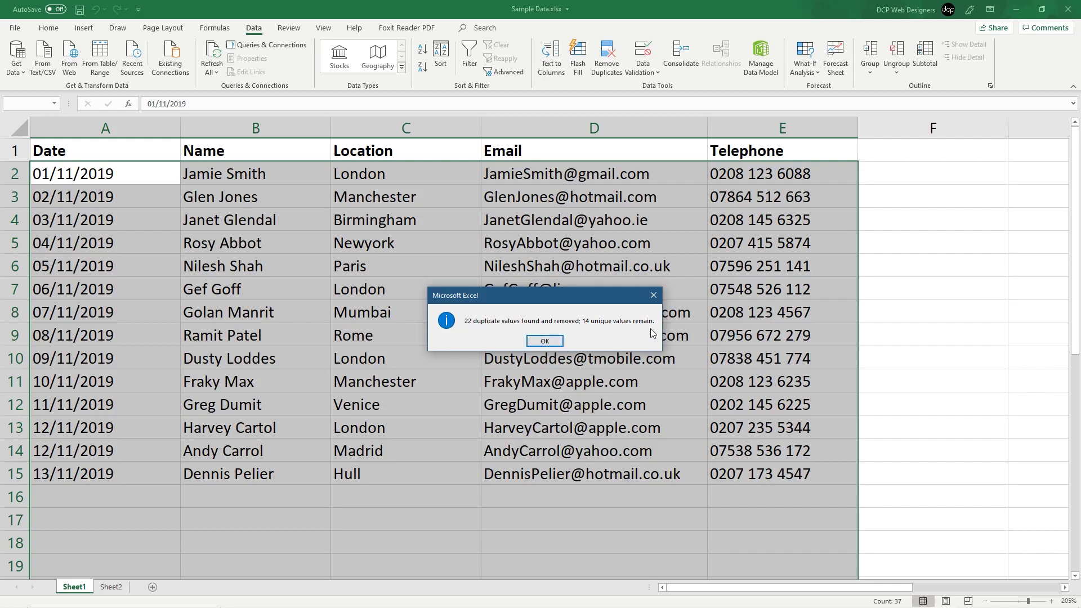
- Dismiss the 22-duplicates summary, review the remaining names and emails, then undo the removal
{"action": "left_click", "coordinate": [545, 341]}
{"action": "left_click_drag", "start_coordinate": [760, 474], "coordinate": [152, 172]}
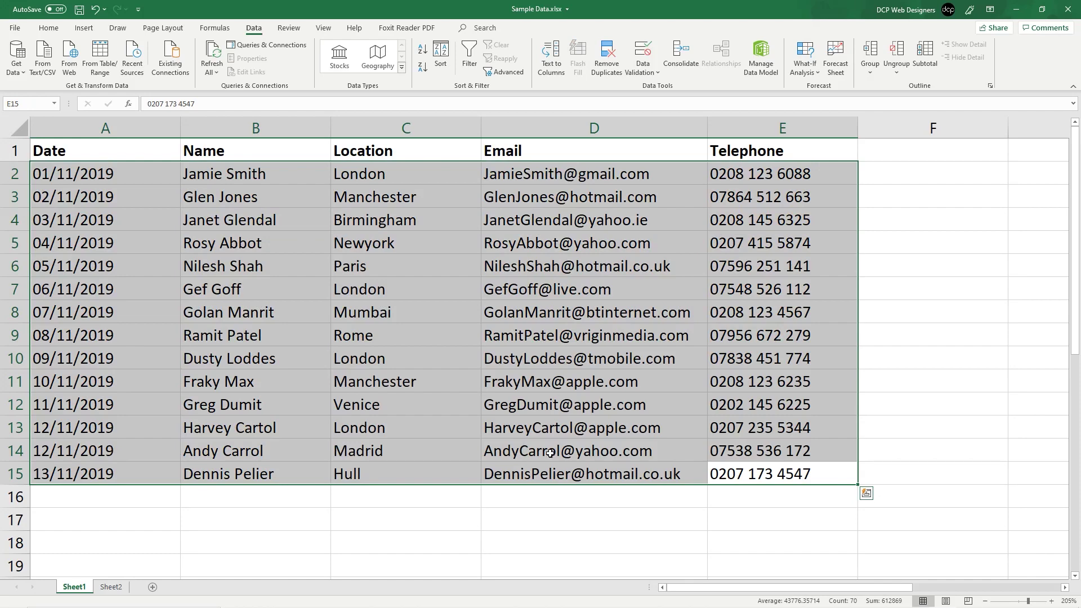
{"action": "left_click", "coordinate": [334, 348]}
{"action": "left_click_drag", "start_coordinate": [236, 179], "coordinate": [262, 465]}
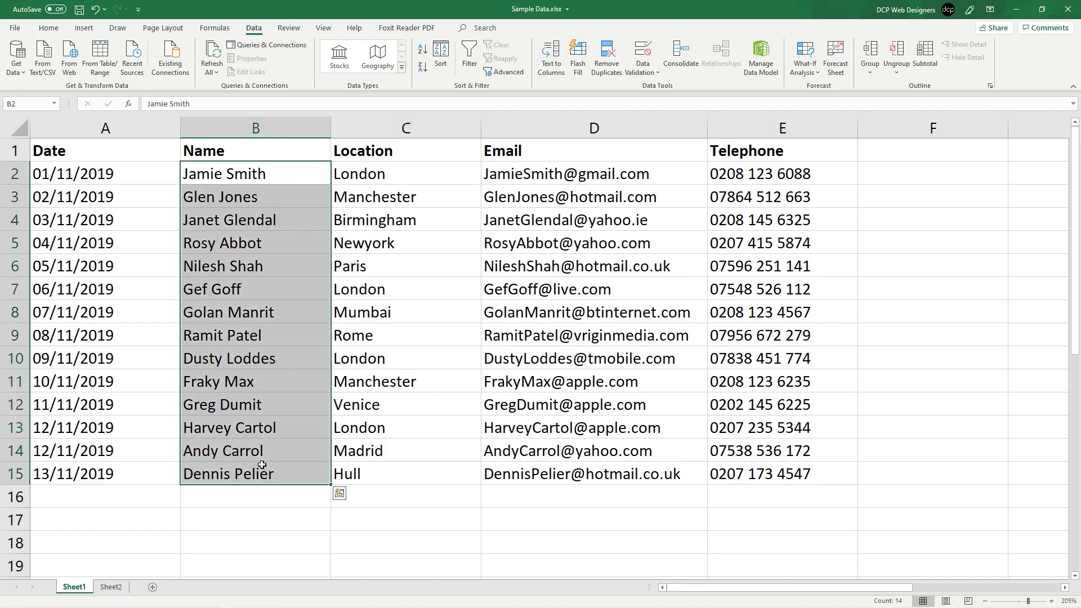
{"action": "left_click", "coordinate": [398, 176]}
{"action": "left_click_drag", "start_coordinate": [676, 176], "coordinate": [675, 465]}
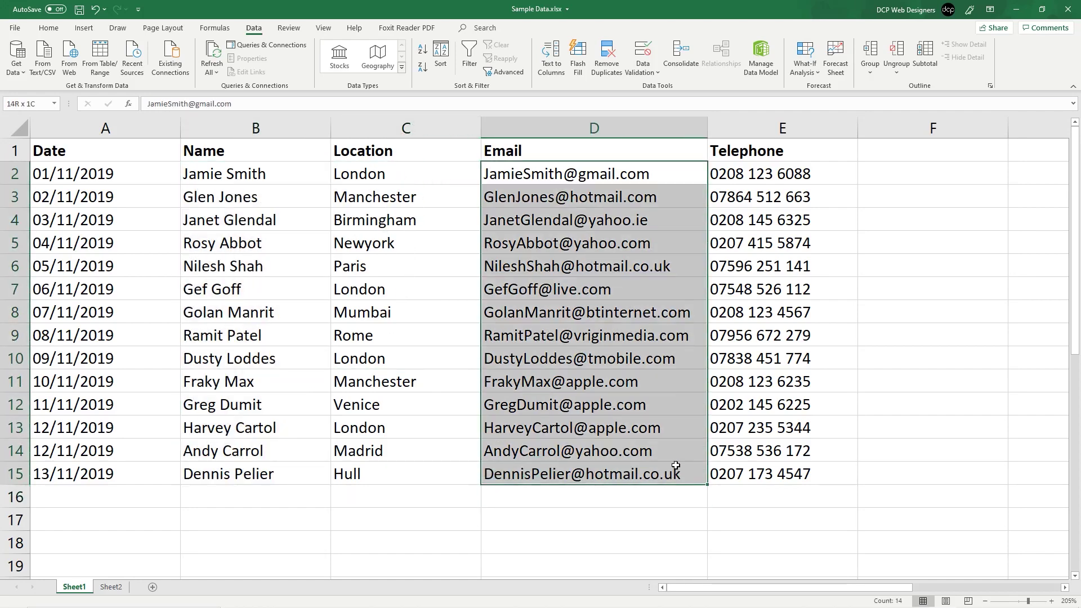
{"action": "left_click", "coordinate": [324, 363]}
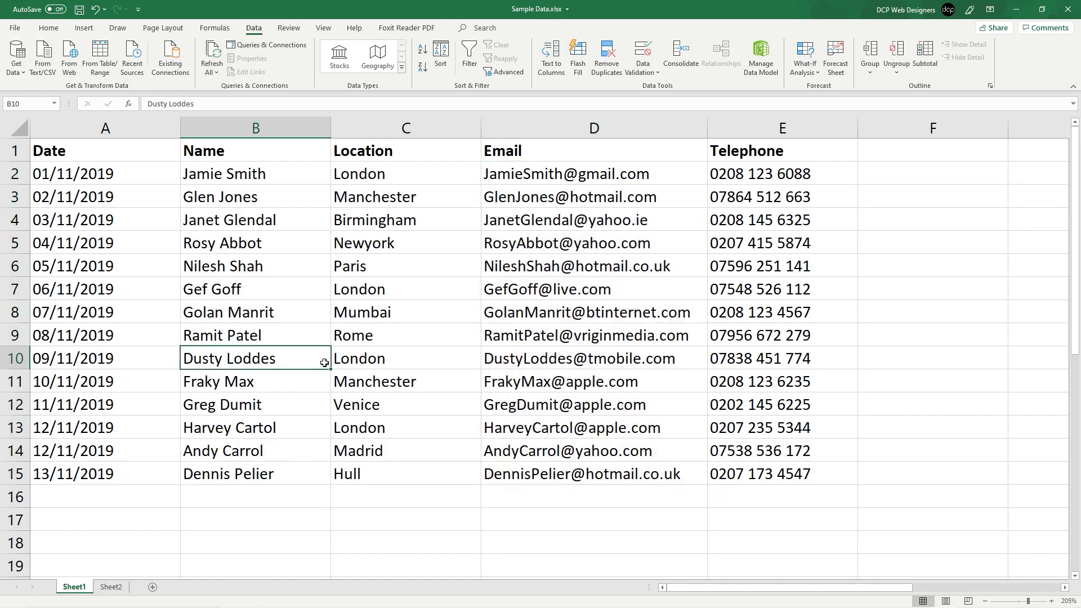
{"action": "key", "text": "ctrl+z"}
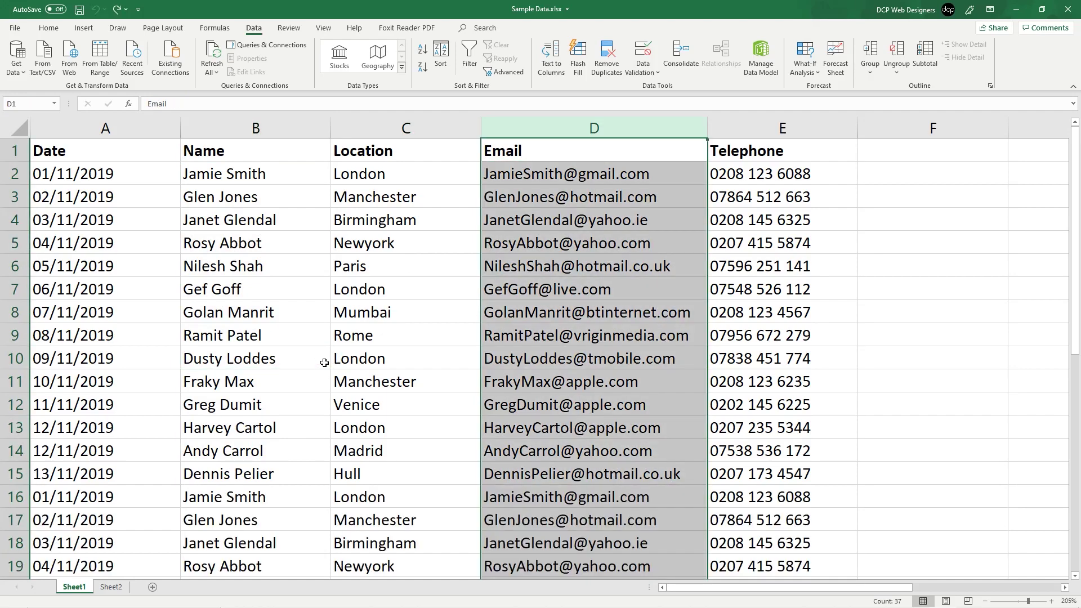
- Scroll through the restored list down to row 37, then select the entire worksheet
{"action": "left_click", "coordinate": [332, 313]}
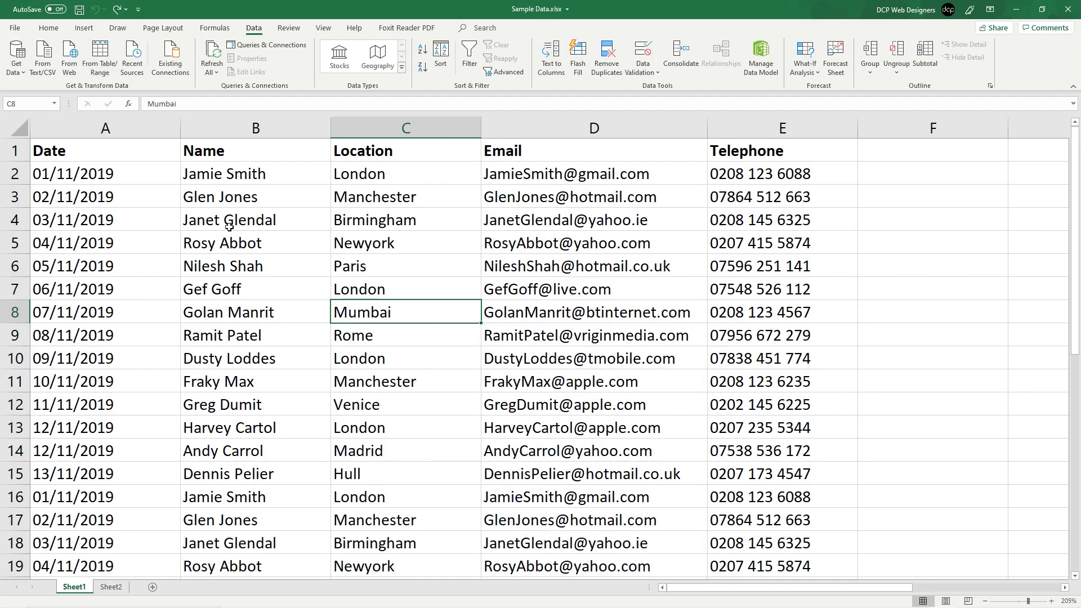
{"action": "scroll", "coordinate": [229, 227], "scroll_direction": "down", "scroll_amount": 9}
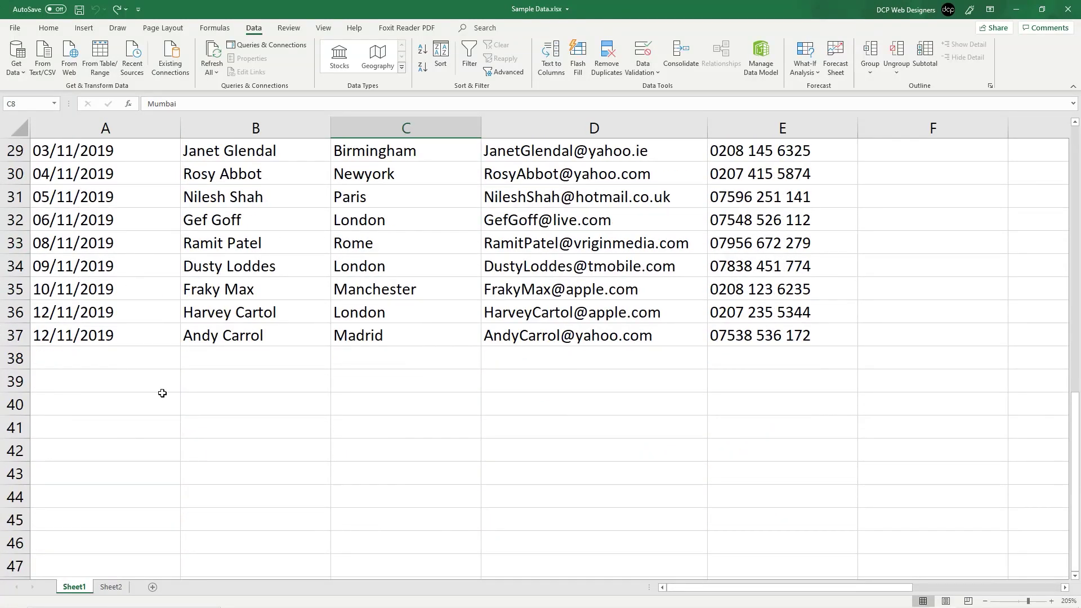
{"action": "scroll", "coordinate": [113, 392], "scroll_direction": "down", "scroll_amount": 5}
{"action": "scroll", "coordinate": [213, 449], "scroll_direction": "up", "scroll_amount": 15}
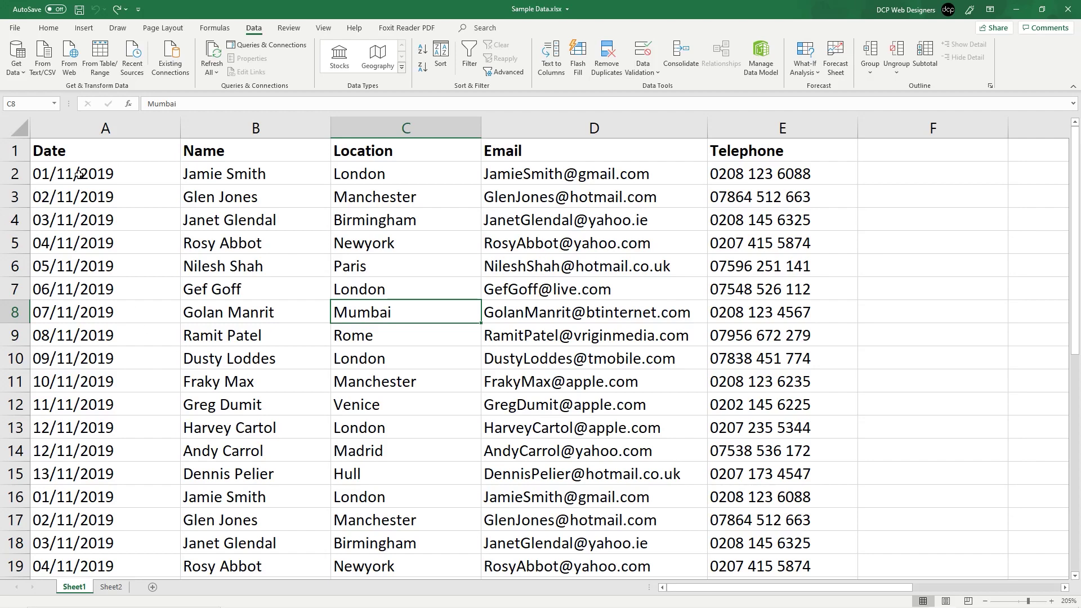
{"action": "left_click", "coordinate": [17, 127]}
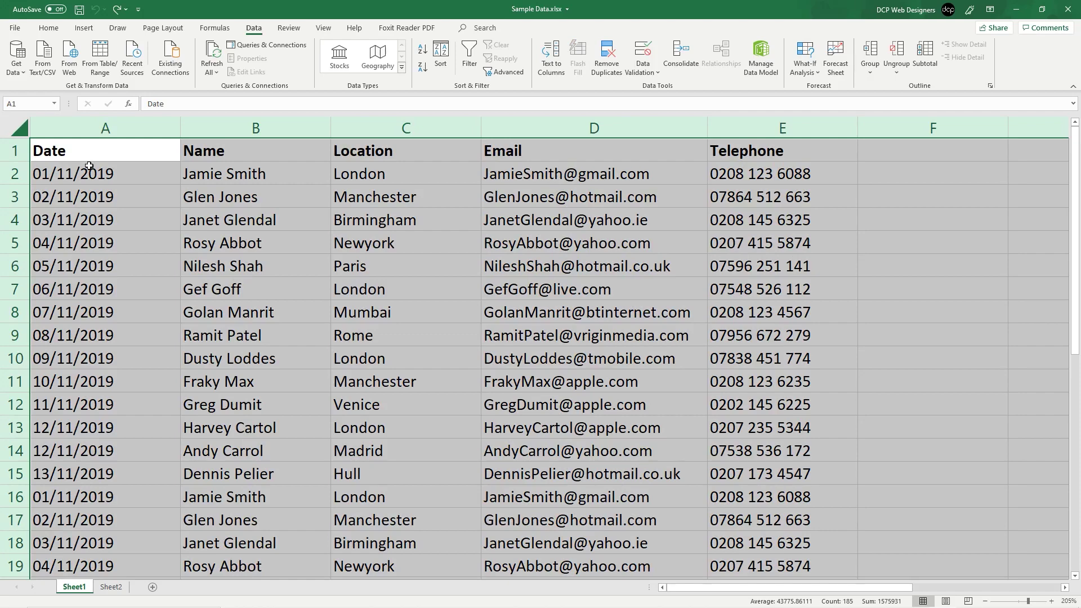
- Start a Duplicate Values rule via Home > Conditional Formatting > Highlight Cells Rules
{"action": "left_click", "coordinate": [49, 28]}
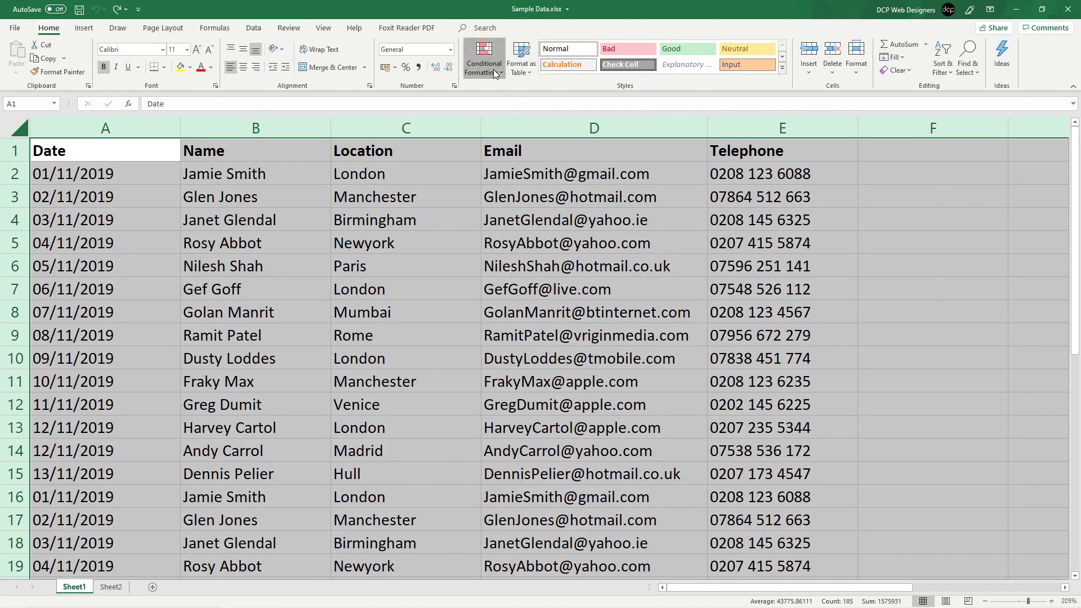
{"action": "left_click", "coordinate": [492, 68]}
{"action": "mouse_move", "coordinate": [535, 97]}
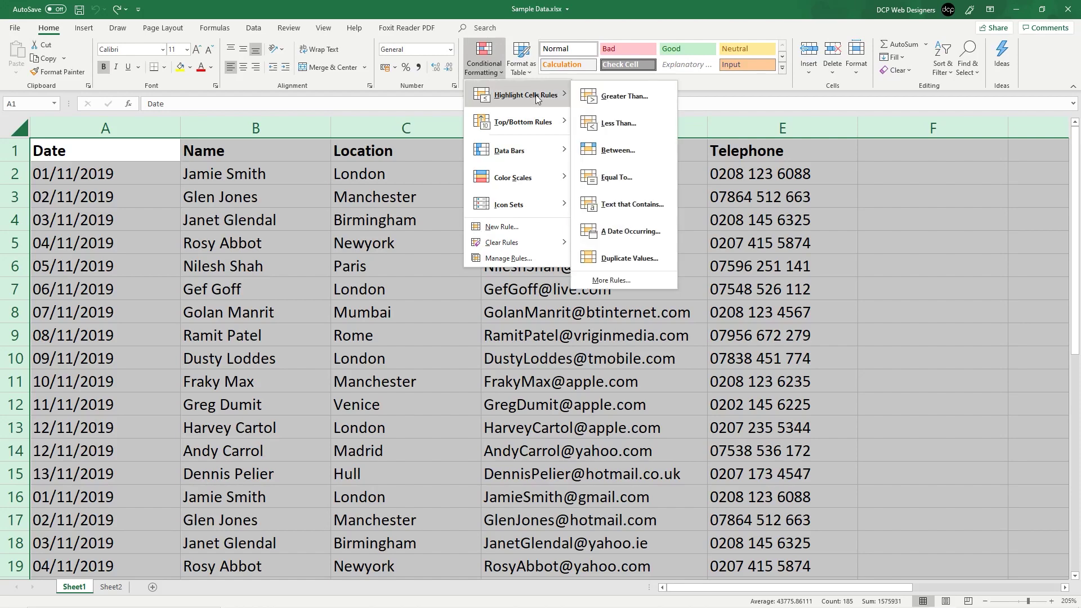
{"action": "left_click", "coordinate": [623, 261]}
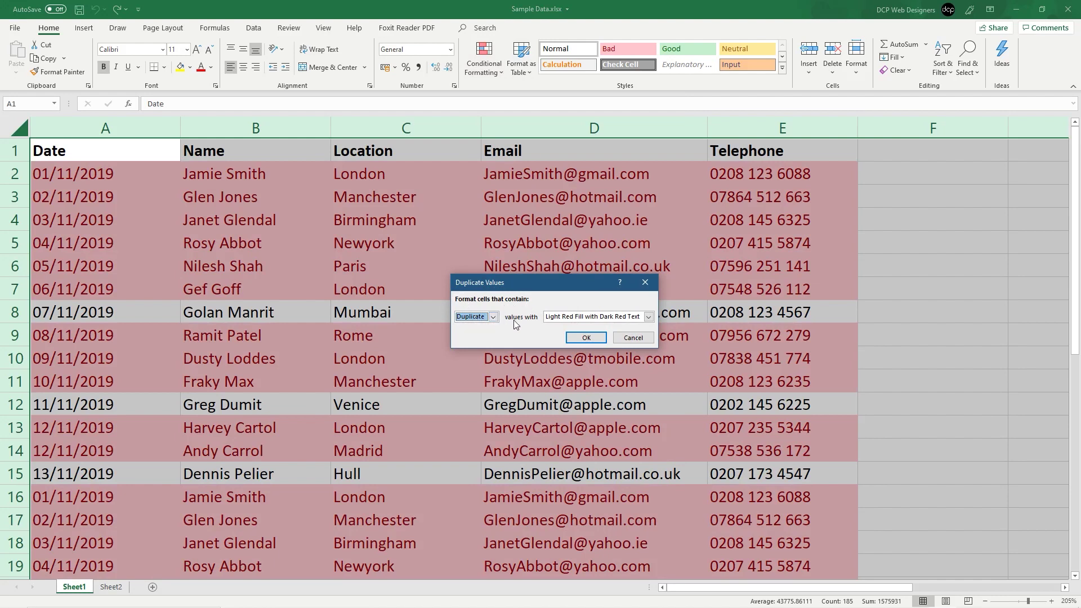
- Preview yellow, green, red text and red border formats, then apply Light Red Fill with Dark Red Text
{"action": "left_click", "coordinate": [566, 318]}
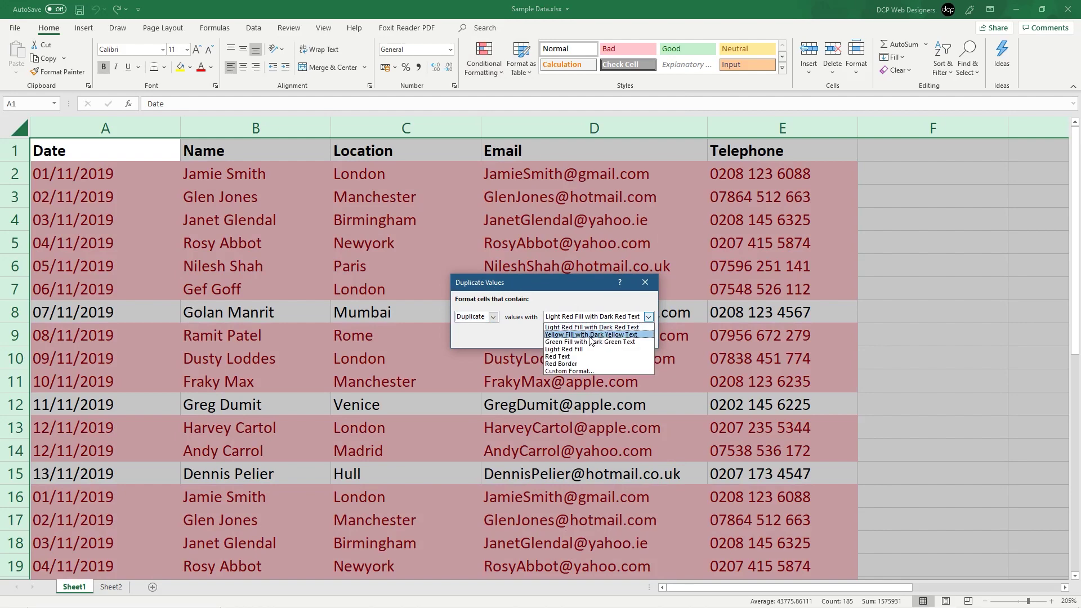
{"action": "left_click", "coordinate": [590, 335]}
{"action": "left_click", "coordinate": [591, 316]}
{"action": "left_click", "coordinate": [590, 342]}
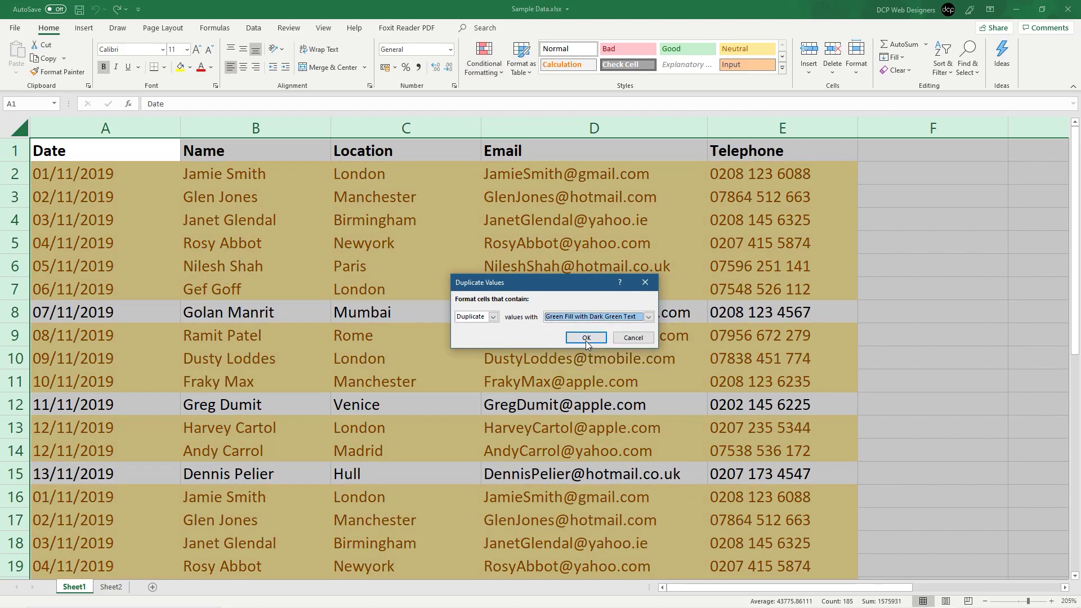
{"action": "left_click", "coordinate": [589, 318]}
{"action": "left_click", "coordinate": [592, 356]}
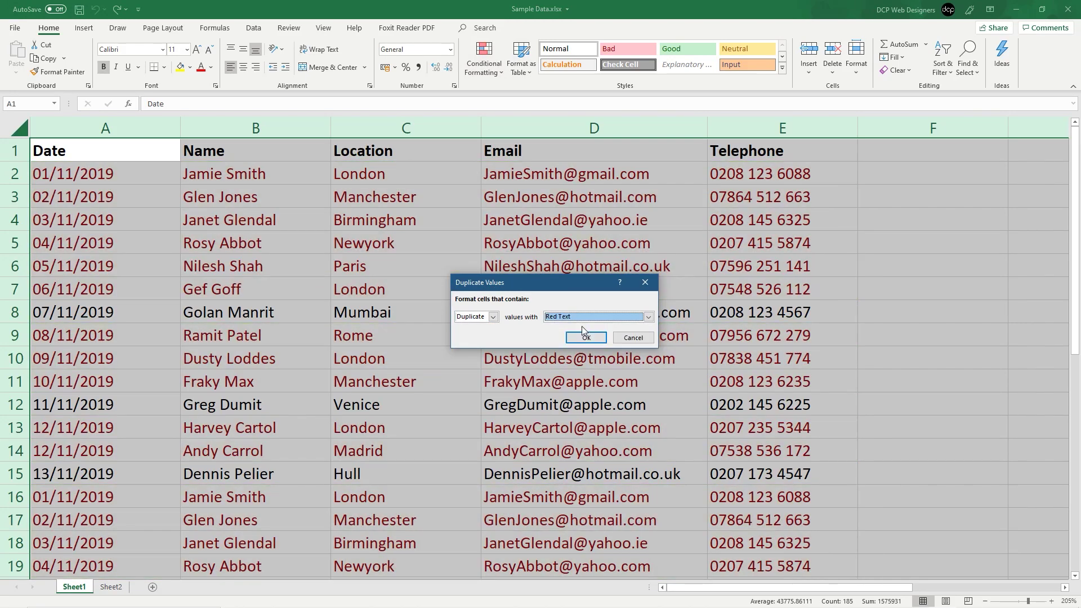
{"action": "left_click", "coordinate": [585, 318]}
{"action": "left_click", "coordinate": [586, 363]}
{"action": "left_click", "coordinate": [591, 317]}
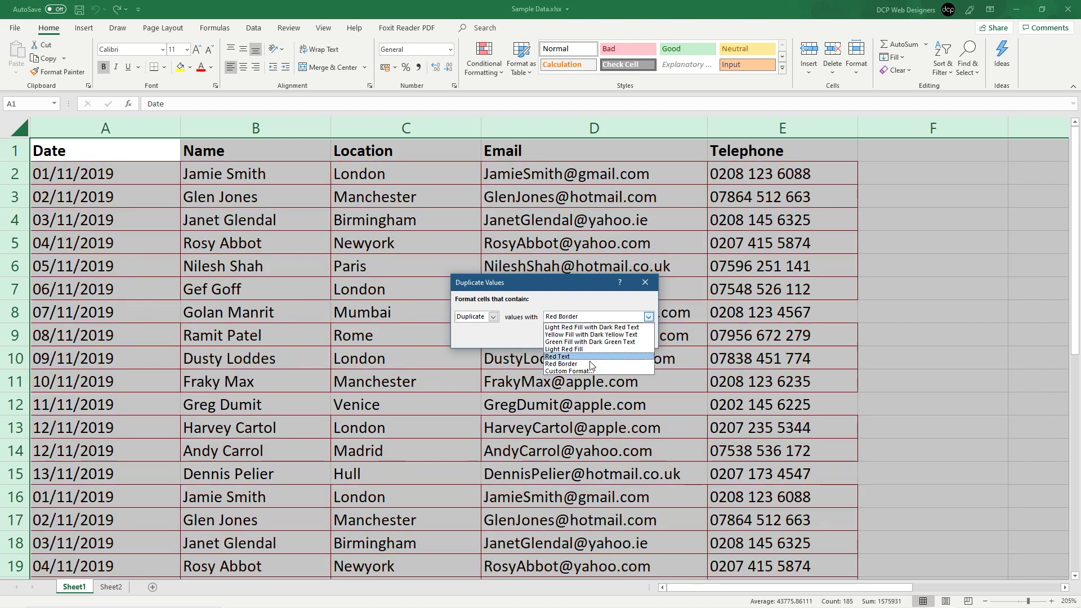
{"action": "left_click", "coordinate": [588, 363]}
{"action": "left_click", "coordinate": [591, 316]}
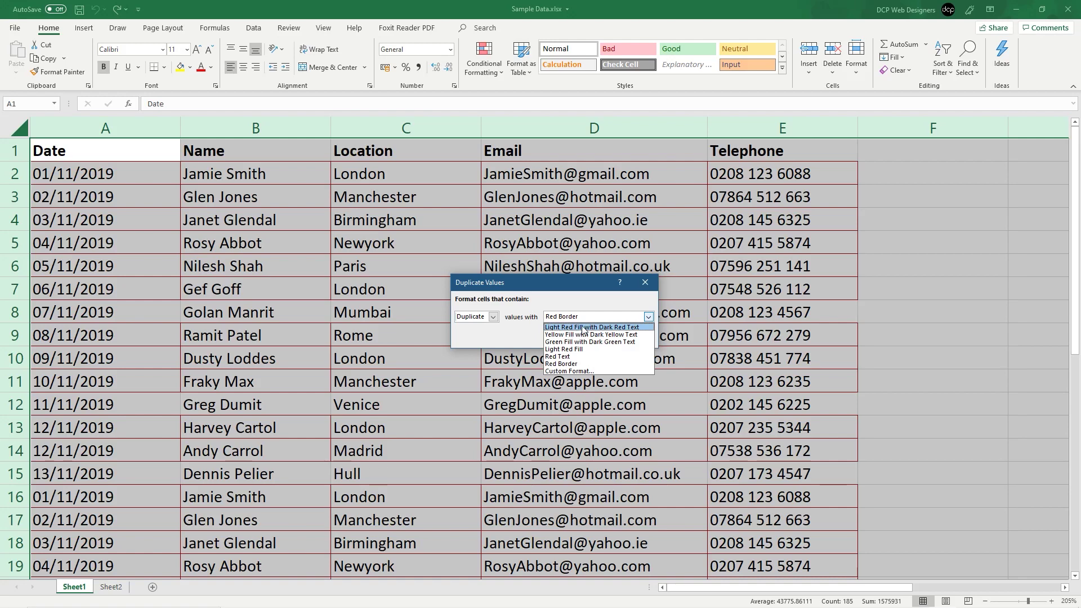
{"action": "left_click", "coordinate": [592, 327]}
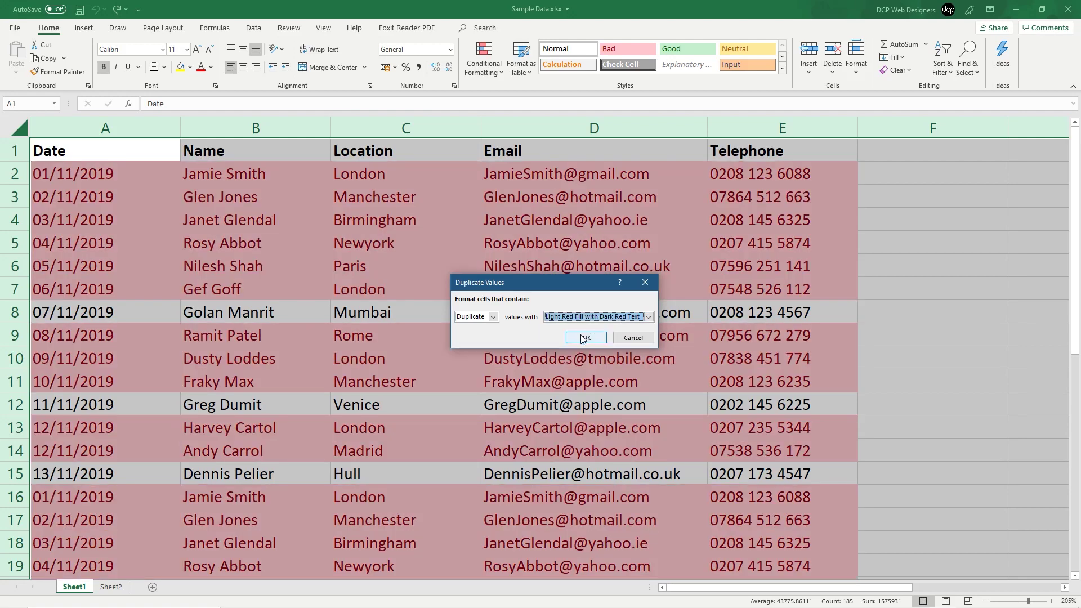
{"action": "left_click", "coordinate": [585, 337]}
{"action": "left_click", "coordinate": [403, 247]}
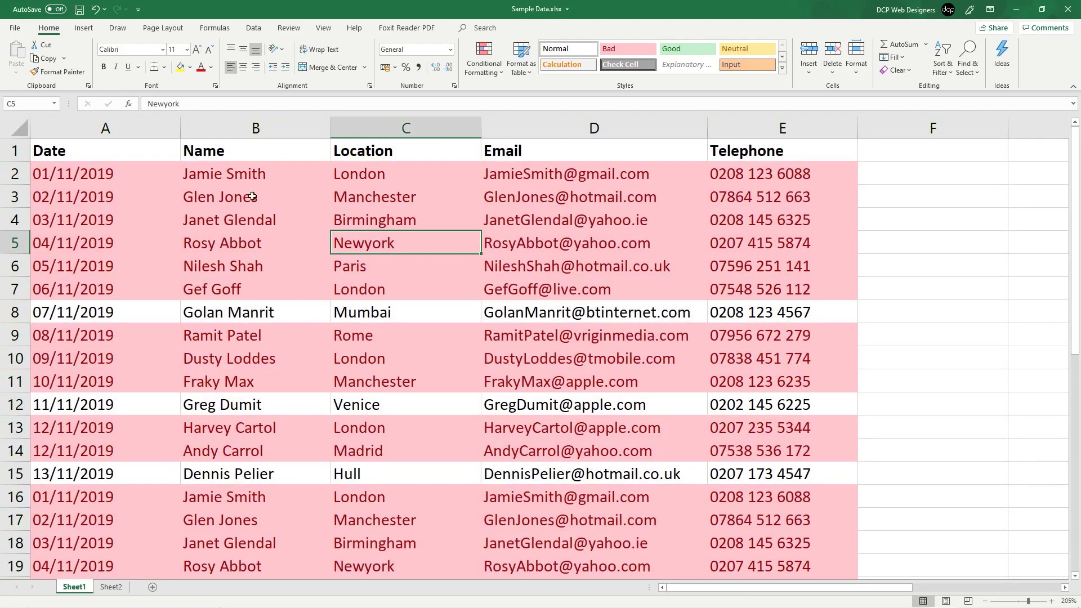
- Select the unique rows 8, 12 and 15 to show they remain unshaded
{"action": "left_click_drag", "start_coordinate": [105, 173], "coordinate": [97, 311]}
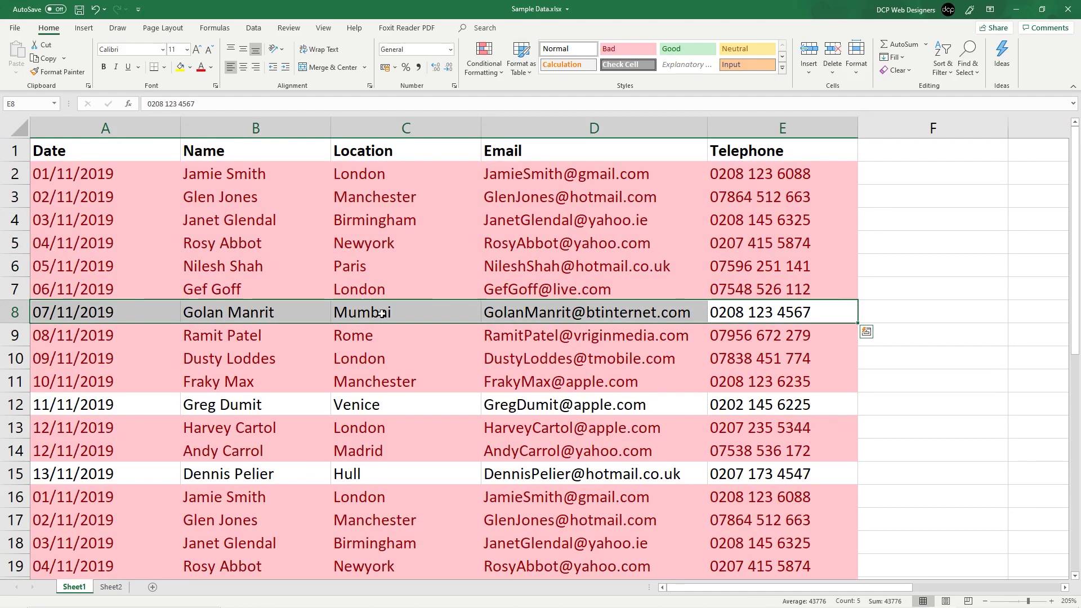
{"action": "scroll", "coordinate": [425, 401], "scroll_direction": "down", "scroll_amount": 8}
{"action": "scroll", "coordinate": [417, 405], "scroll_direction": "up", "scroll_amount": 6}
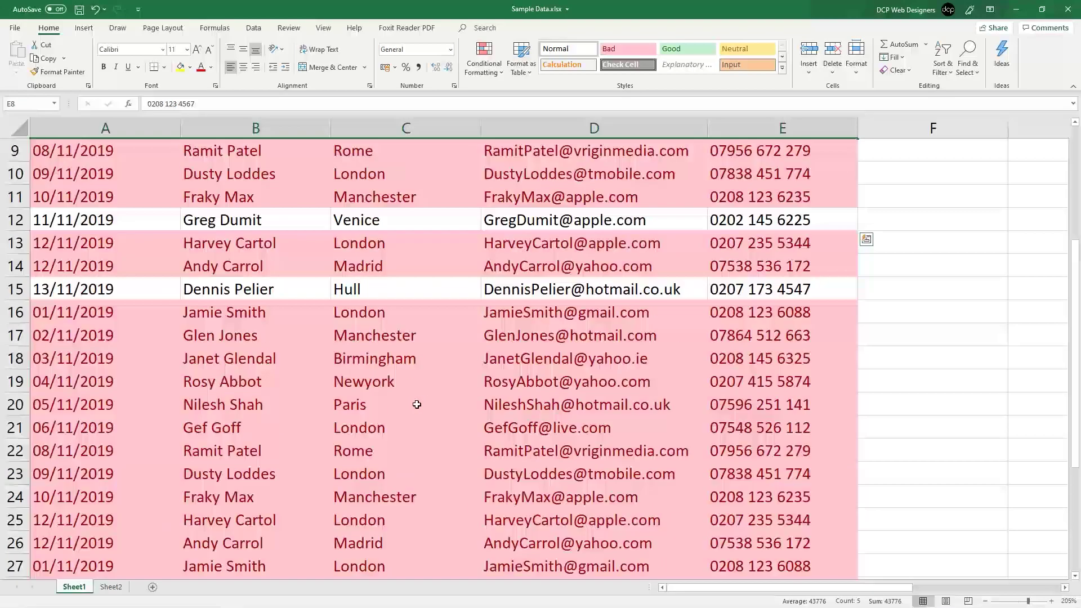
{"action": "left_click_drag", "start_coordinate": [788, 379], "coordinate": [73, 375]}
{"action": "key", "text": "ctrl+v"}
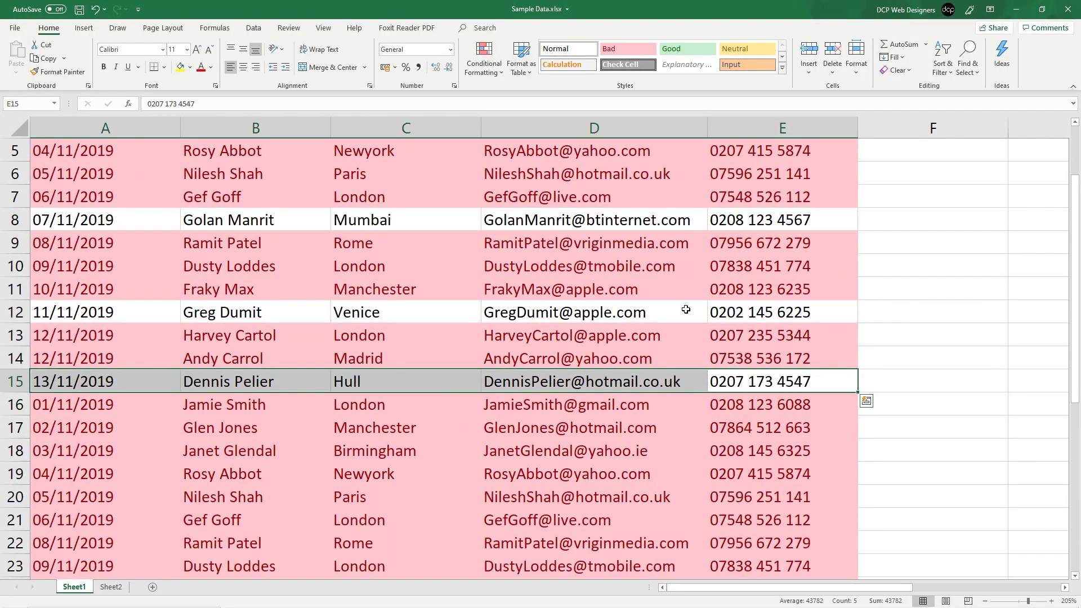
{"action": "left_click", "coordinate": [753, 307]}
{"action": "left_click_drag", "start_coordinate": [703, 308], "coordinate": [172, 311]}
{"action": "key", "text": "ctrl+v"}
{"action": "left_click", "coordinate": [172, 310]}
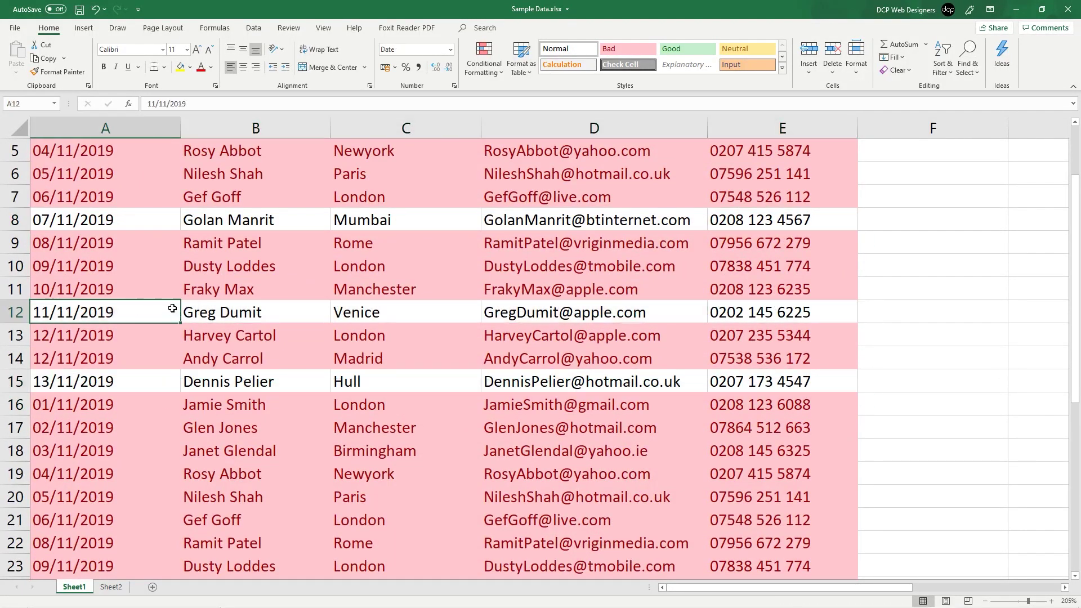
{"action": "scroll", "coordinate": [172, 308], "scroll_direction": "up", "scroll_amount": 2}
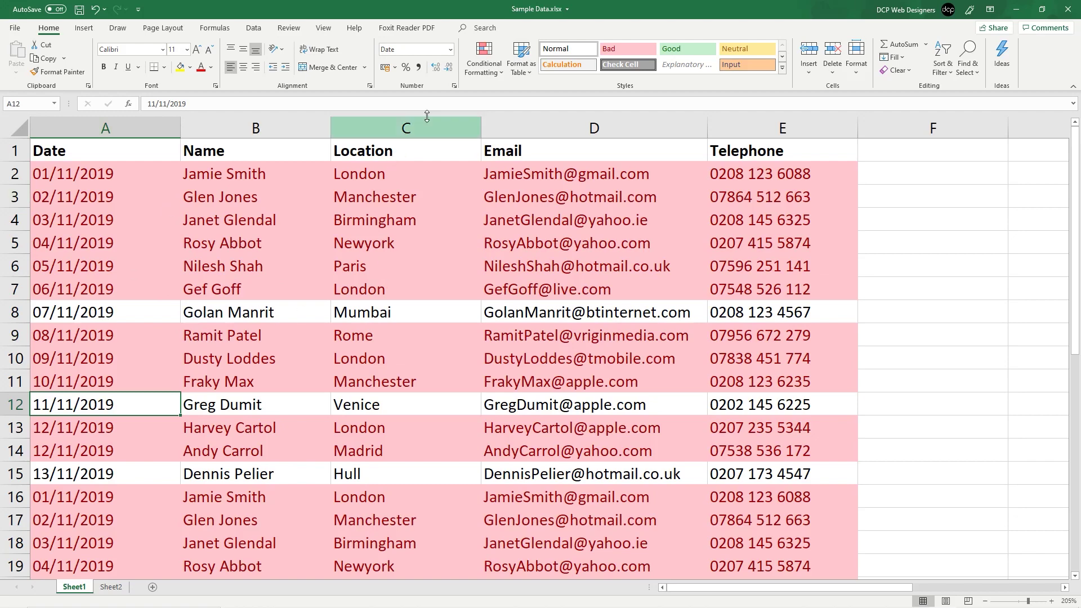
{"action": "left_click", "coordinate": [479, 68]}
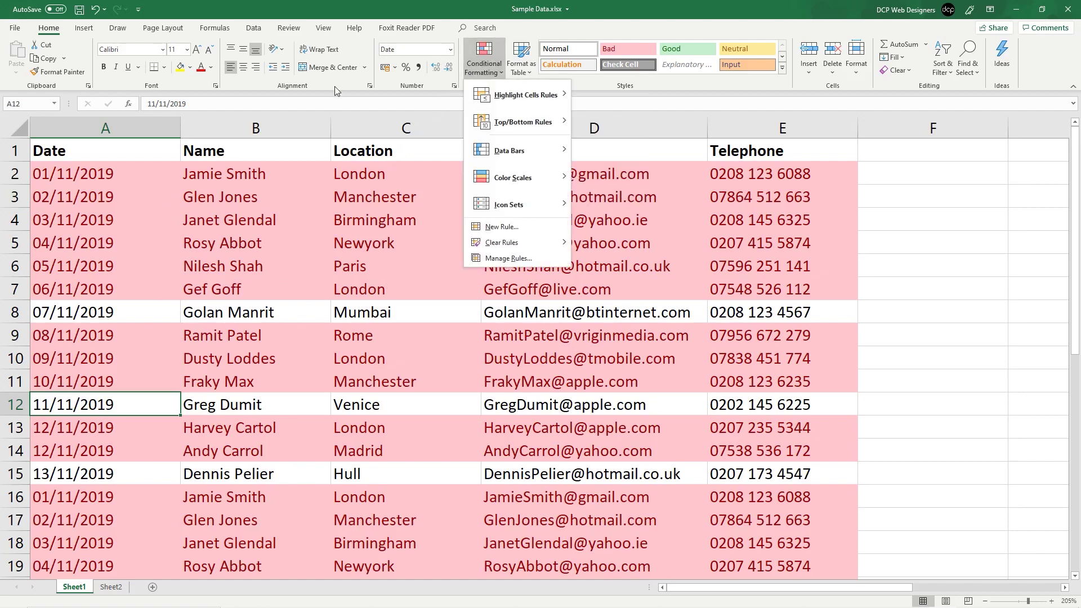
- Select the whole sheet and start a Duplicate Values rule switched to Unique
{"action": "left_click", "coordinate": [4, 133]}
{"action": "left_click", "coordinate": [20, 128]}
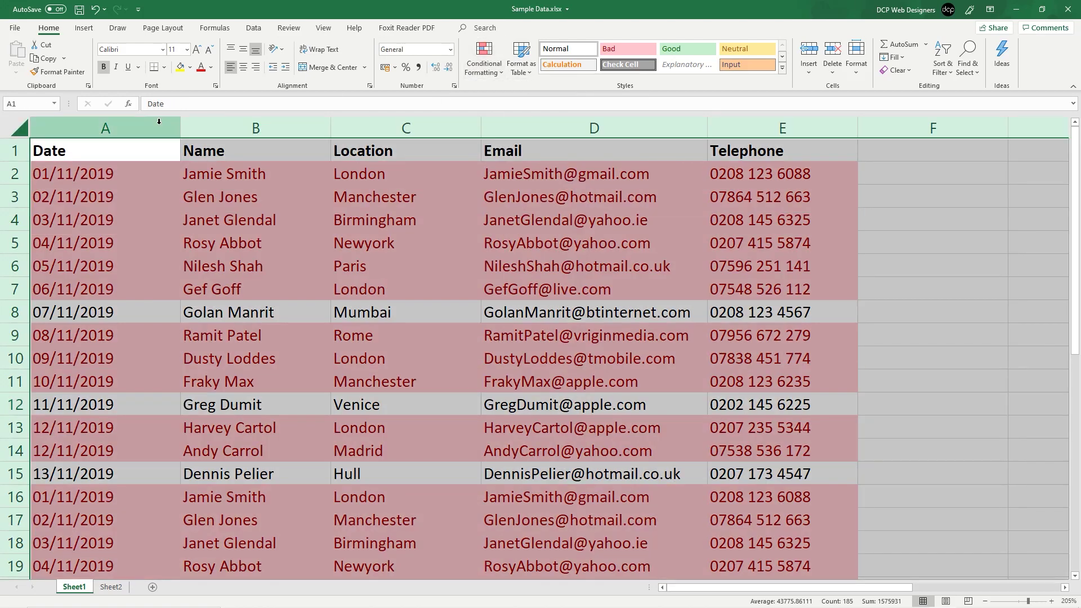
{"action": "left_click", "coordinate": [481, 72]}
{"action": "mouse_move", "coordinate": [498, 100]}
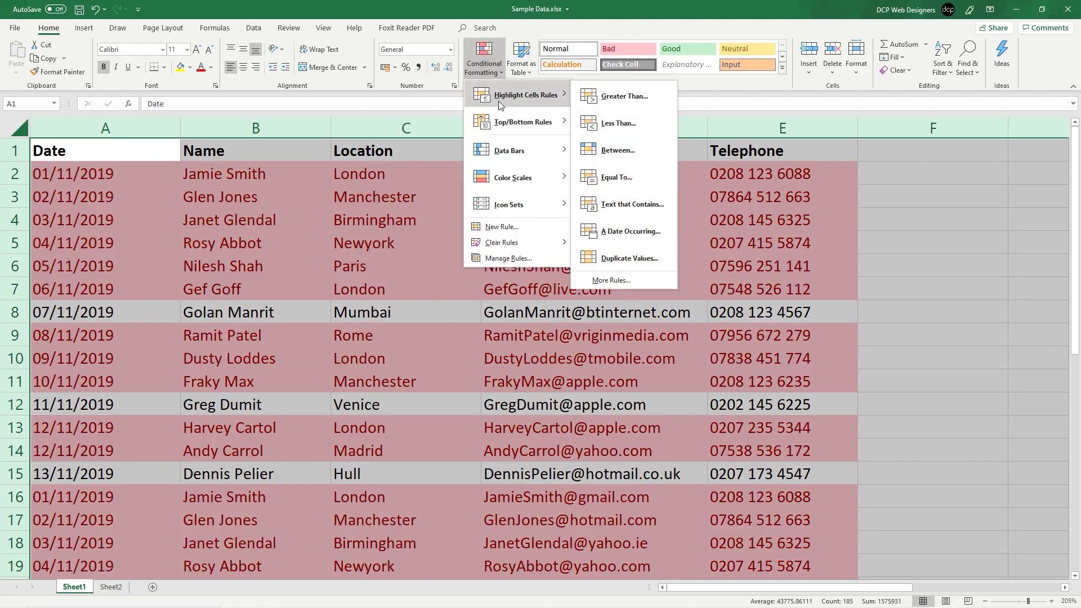
{"action": "left_click", "coordinate": [620, 258]}
{"action": "left_click", "coordinate": [493, 316]}
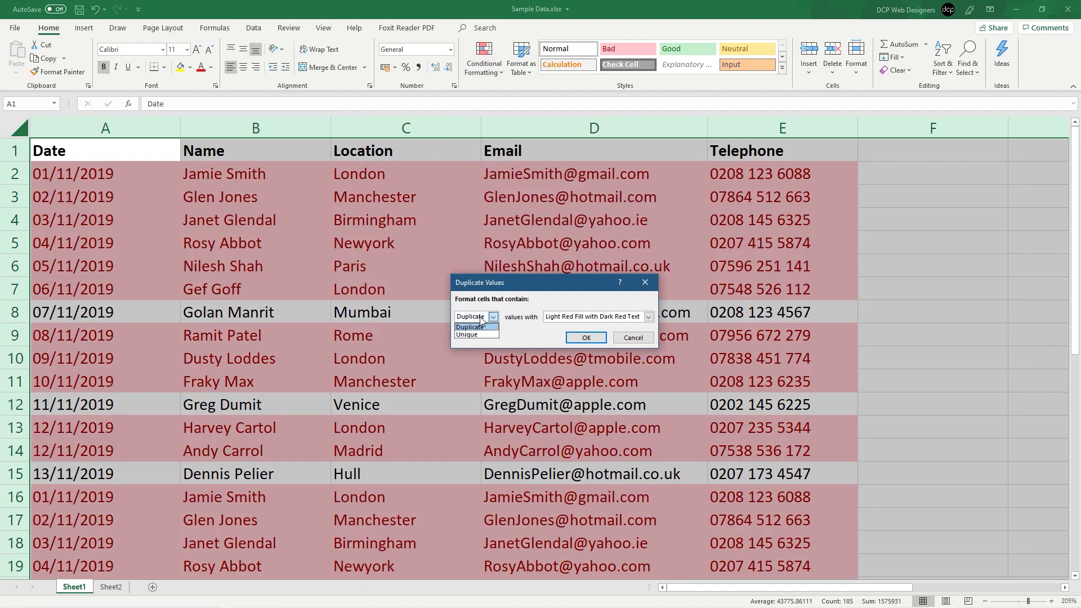
{"action": "left_click", "coordinate": [478, 335]}
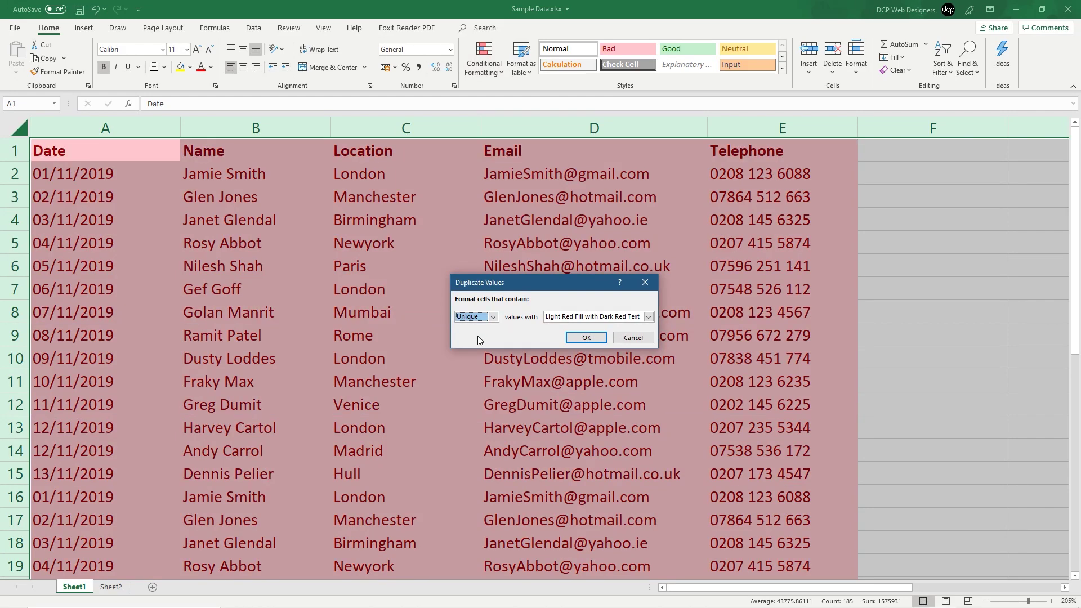
- Apply Green Fill with Dark Green Text to the unique values after previewing yellow
{"action": "left_click", "coordinate": [576, 318]}
{"action": "left_click", "coordinate": [575, 342]}
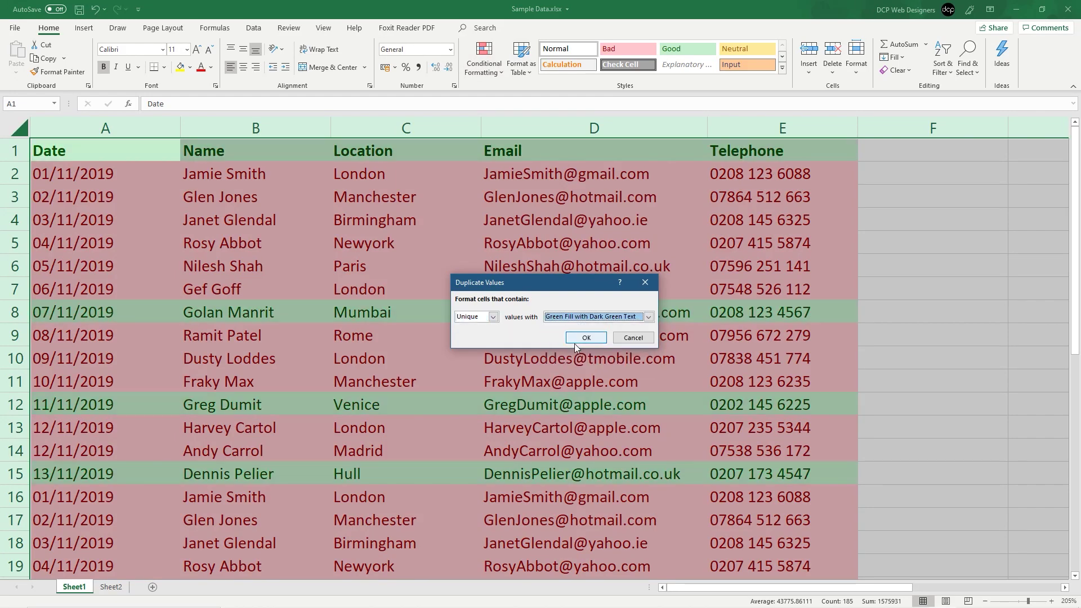
{"action": "left_click", "coordinate": [575, 319]}
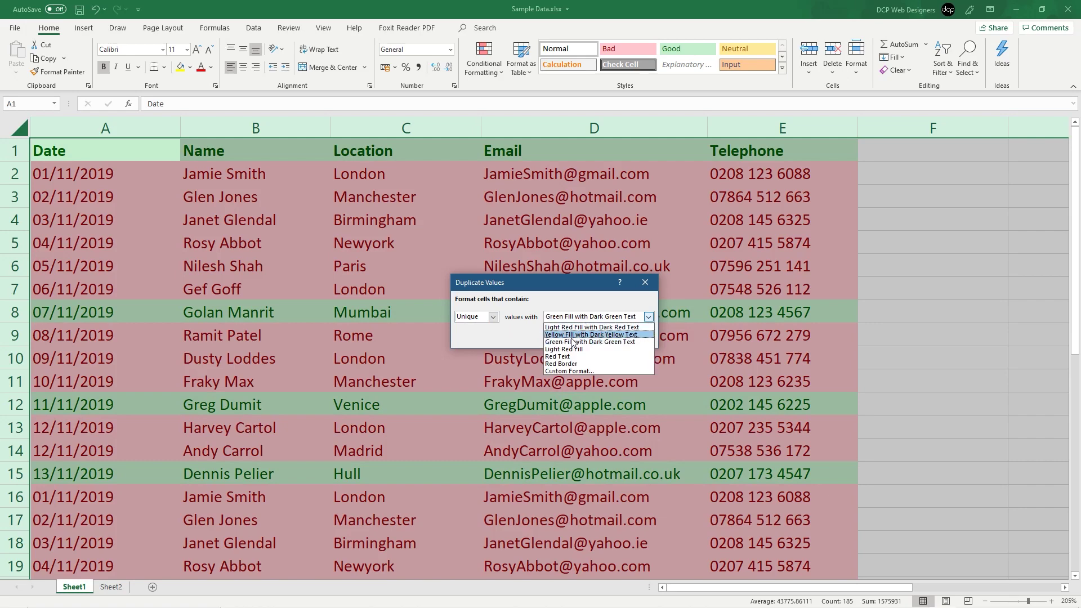
{"action": "left_click", "coordinate": [563, 334]}
{"action": "left_click", "coordinate": [576, 317]}
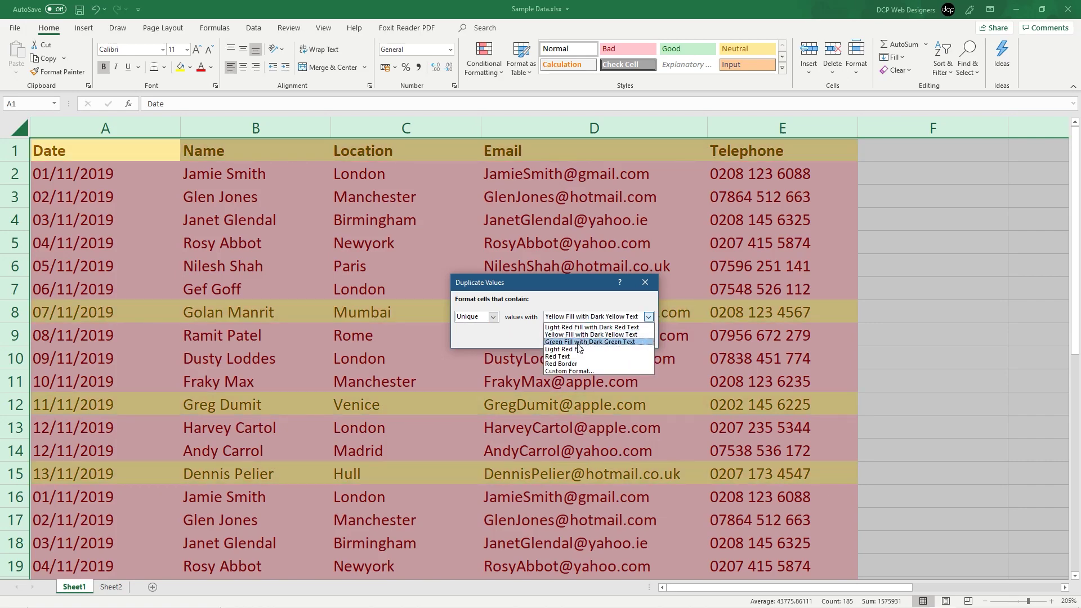
{"action": "left_click", "coordinate": [577, 343]}
{"action": "left_click", "coordinate": [589, 336]}
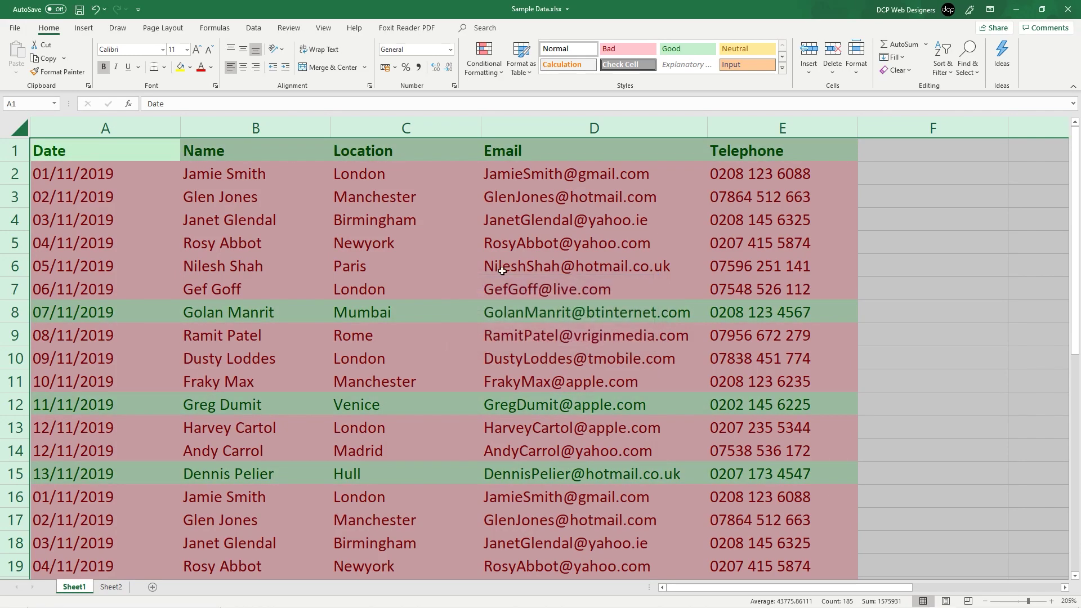
{"action": "left_click", "coordinate": [405, 243]}
- Select the header row and unique rows 8, 12 and 15 to point out the green highlighting
{"action": "left_click_drag", "start_coordinate": [84, 147], "coordinate": [716, 155]}
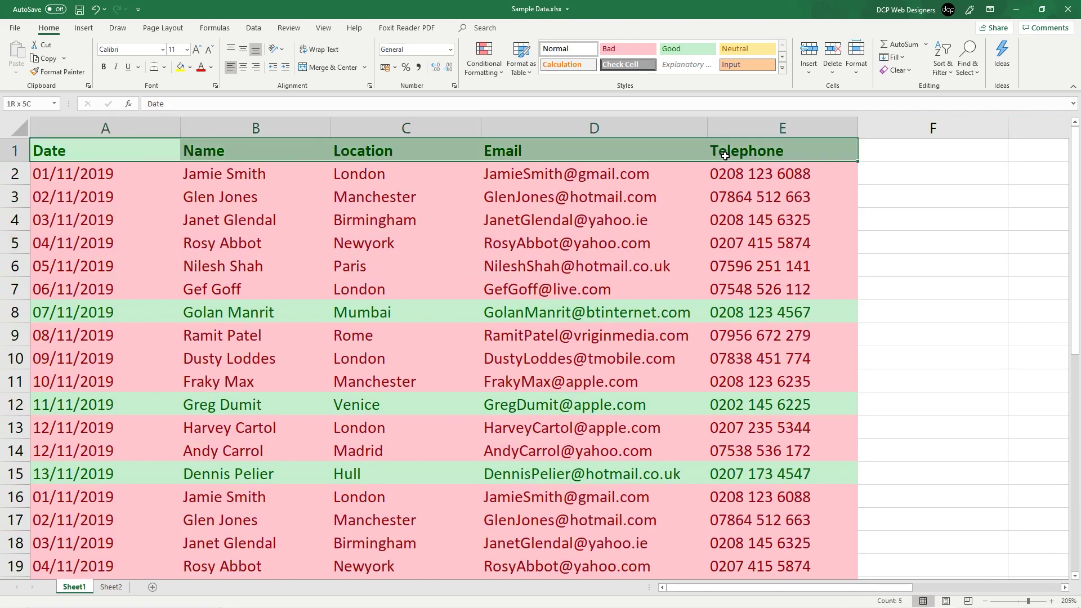
{"action": "left_click", "coordinate": [712, 178]}
{"action": "left_click_drag", "start_coordinate": [145, 308], "coordinate": [726, 313]}
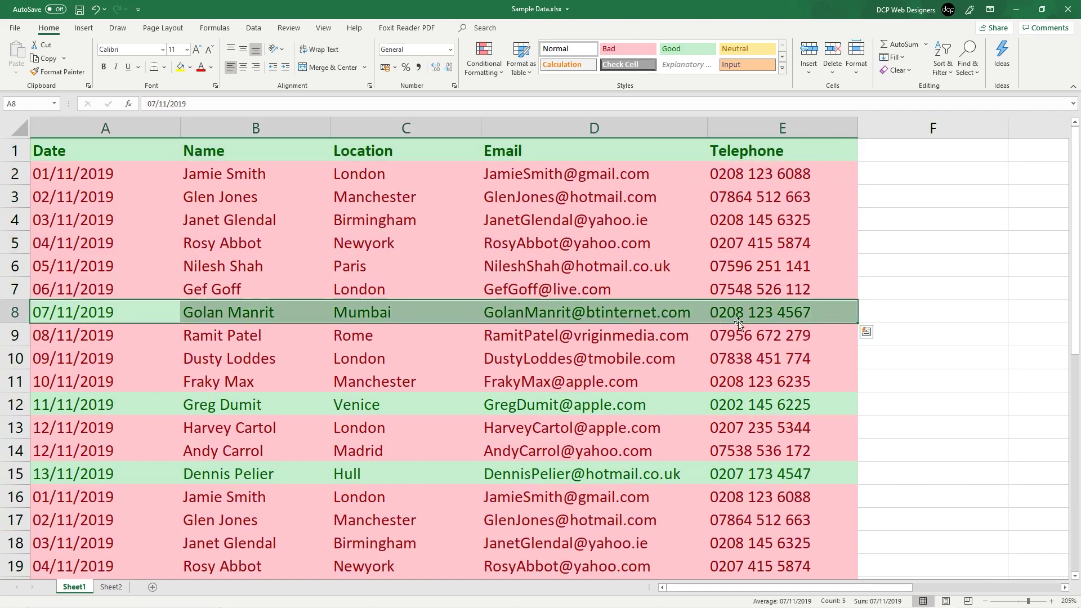
{"action": "left_click_drag", "start_coordinate": [730, 406], "coordinate": [84, 405]}
{"action": "left_click_drag", "start_coordinate": [84, 474], "coordinate": [732, 474]}
{"action": "left_click", "coordinate": [156, 193]}
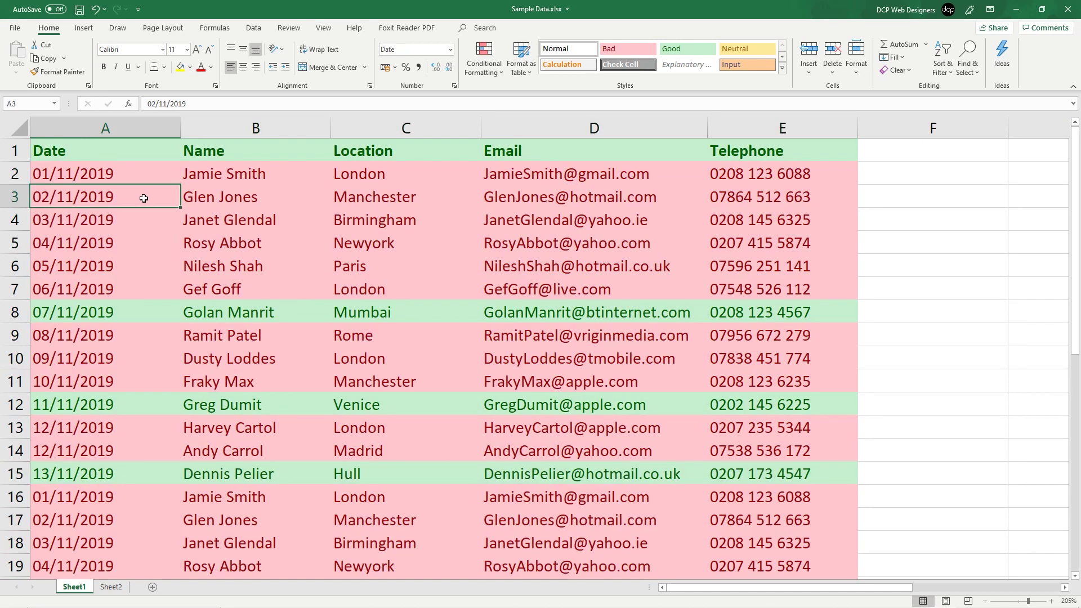
- Clear all conditional formatting rules from the entire worksheet
{"action": "left_click", "coordinate": [9, 129]}
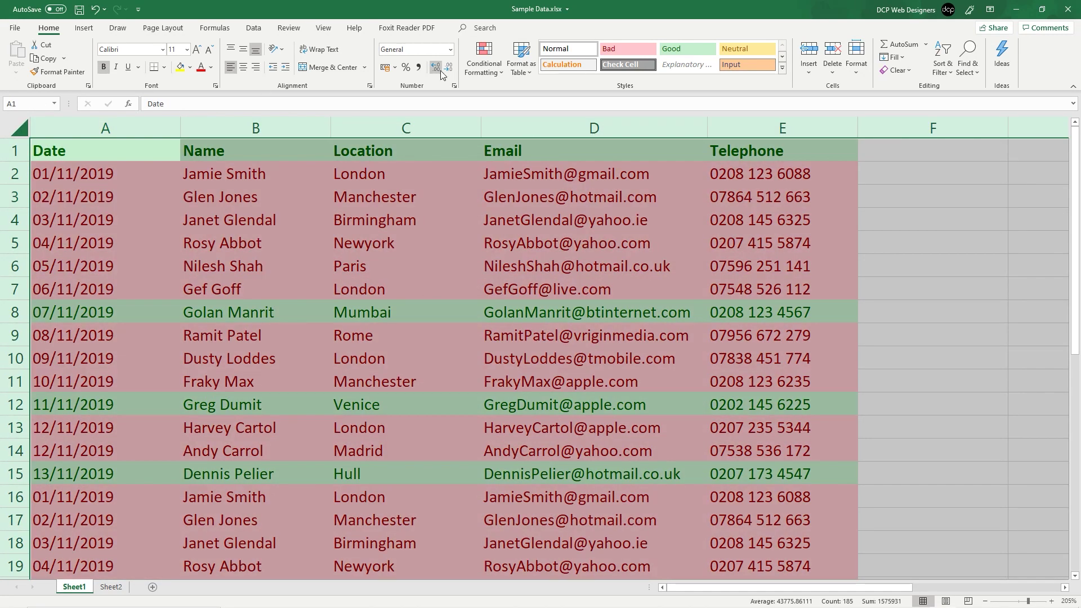
{"action": "left_click", "coordinate": [495, 66]}
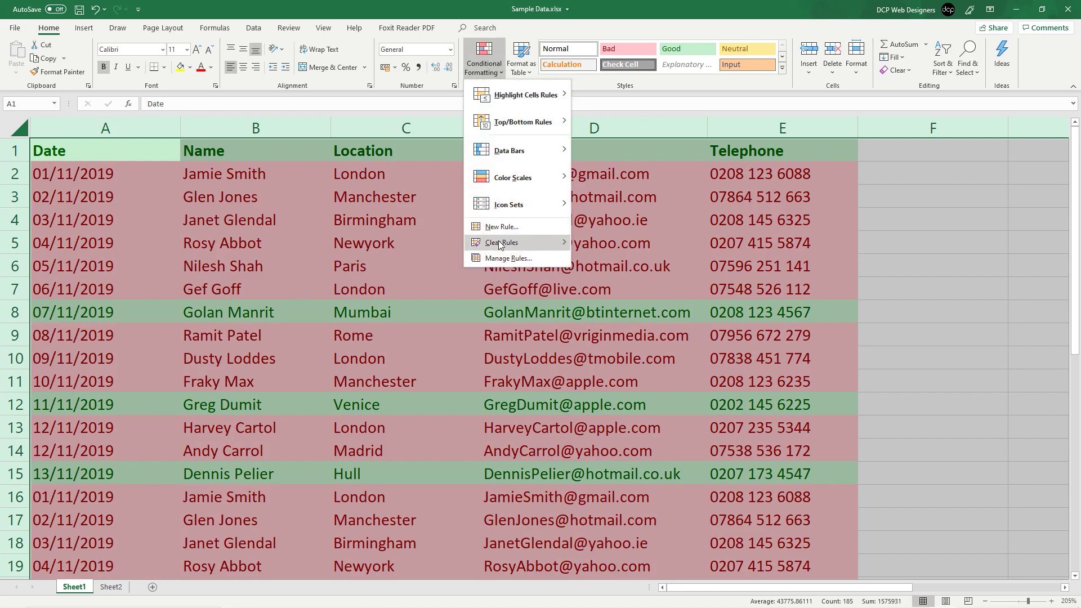
{"action": "mouse_move", "coordinate": [498, 241]}
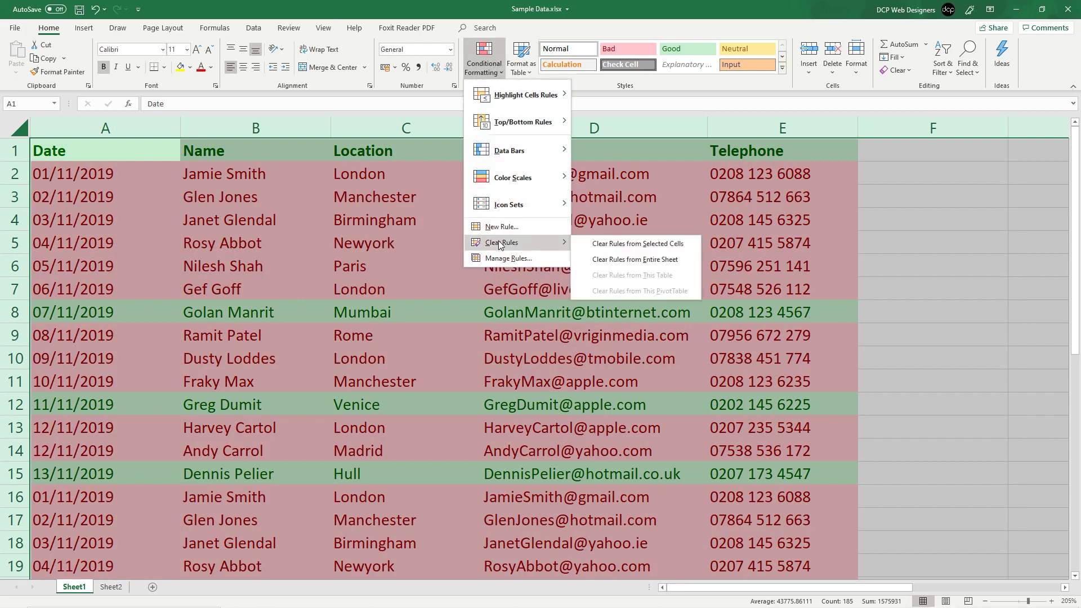
{"action": "left_click", "coordinate": [596, 243]}
{"action": "left_click", "coordinate": [475, 220]}
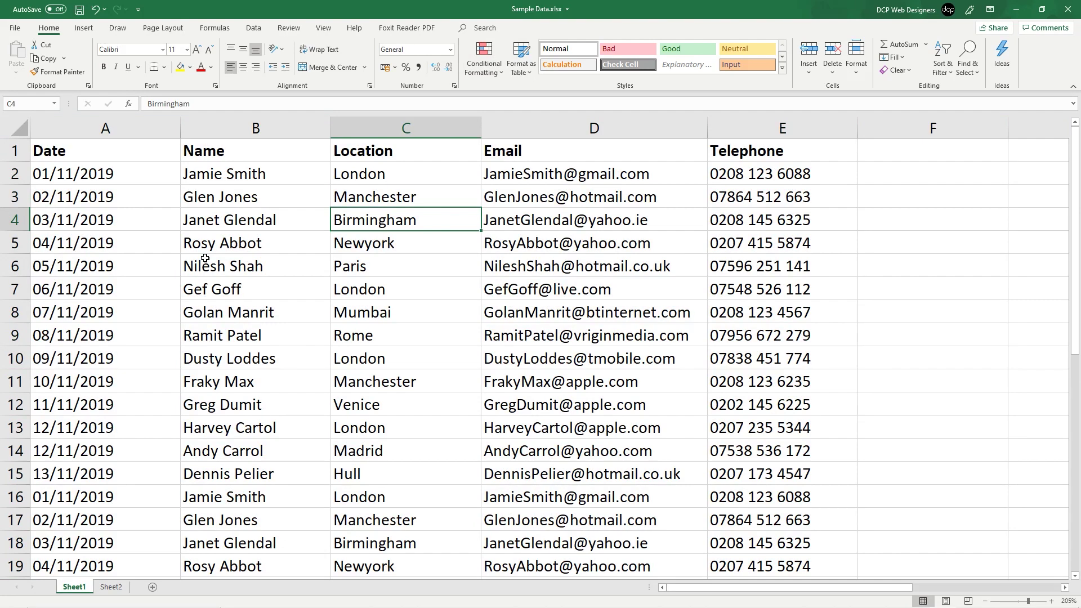
{"action": "left_click", "coordinate": [19, 129]}
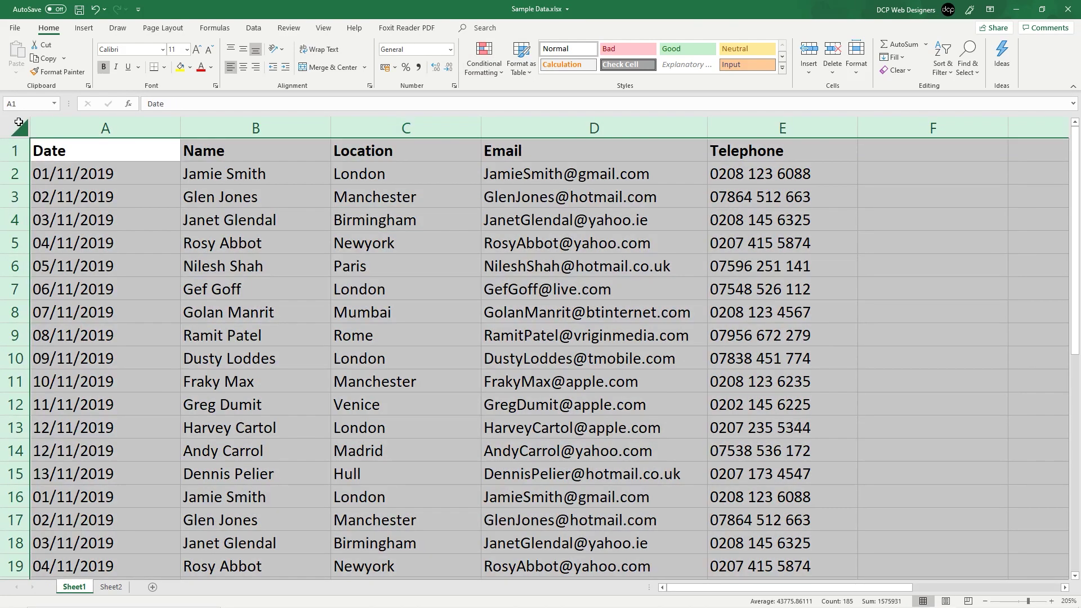
- Add a Unique Values rule with Green Fill with Dark Green Text to the whole sheet
{"action": "left_click", "coordinate": [490, 52]}
{"action": "mouse_move", "coordinate": [542, 99]}
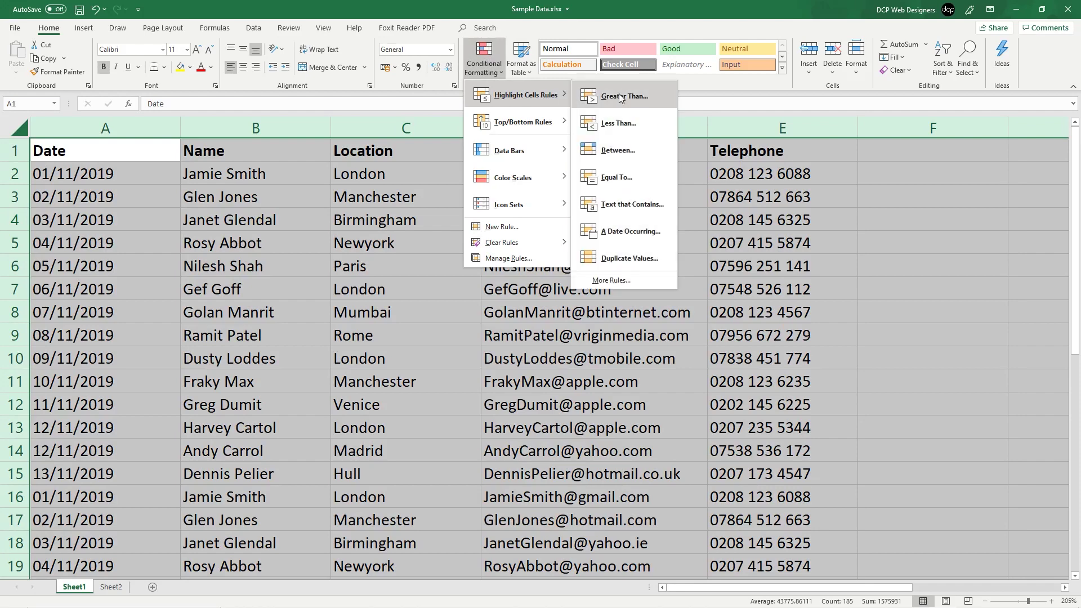
{"action": "left_click", "coordinate": [627, 262]}
{"action": "left_click", "coordinate": [492, 316]}
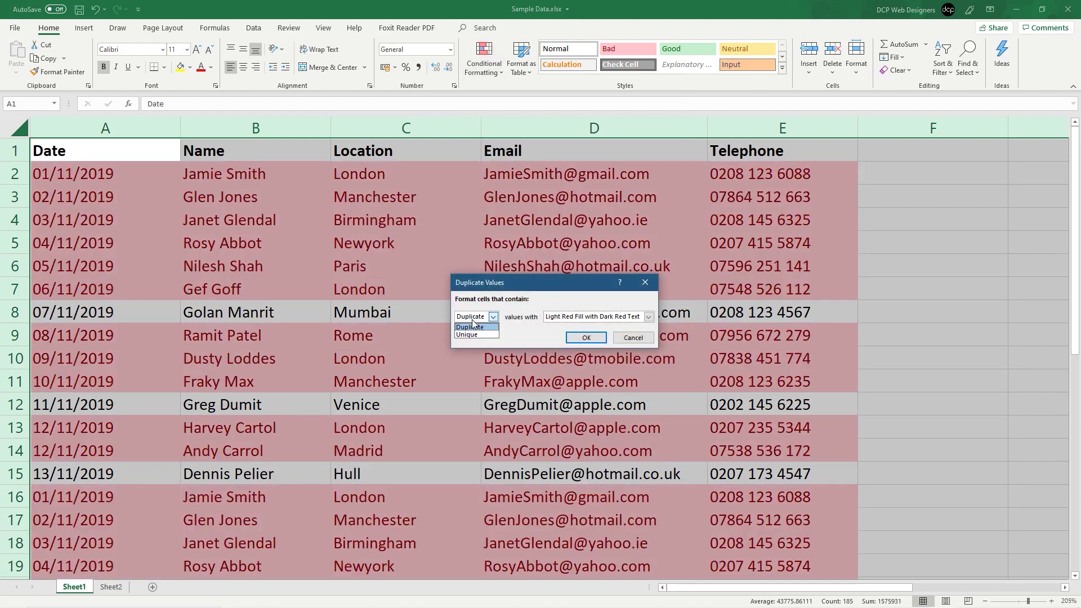
{"action": "left_click", "coordinate": [468, 335]}
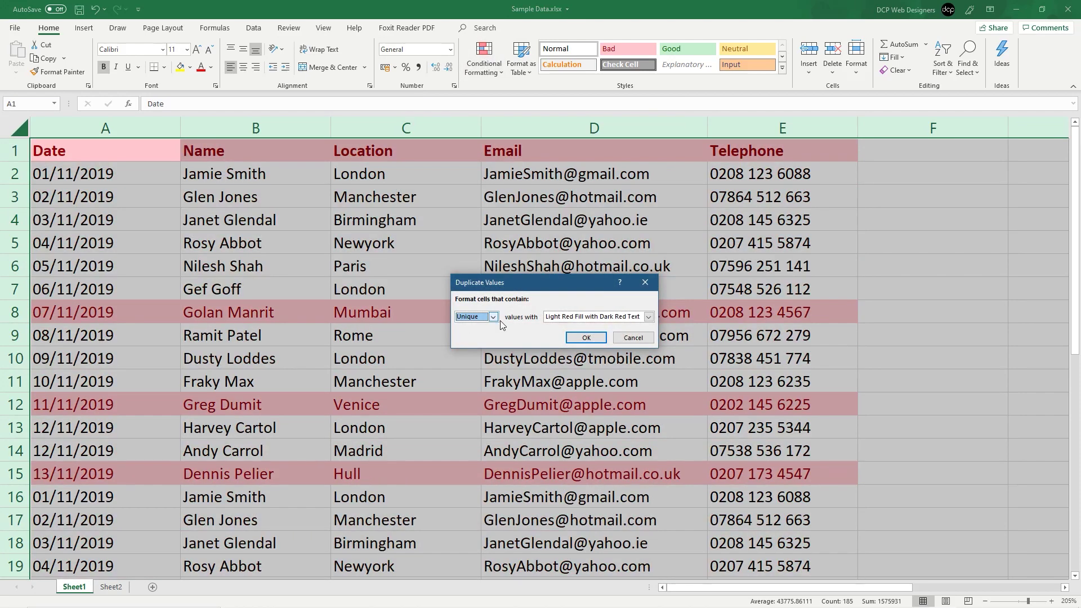
{"action": "left_click", "coordinate": [649, 317]}
{"action": "left_click", "coordinate": [558, 342]}
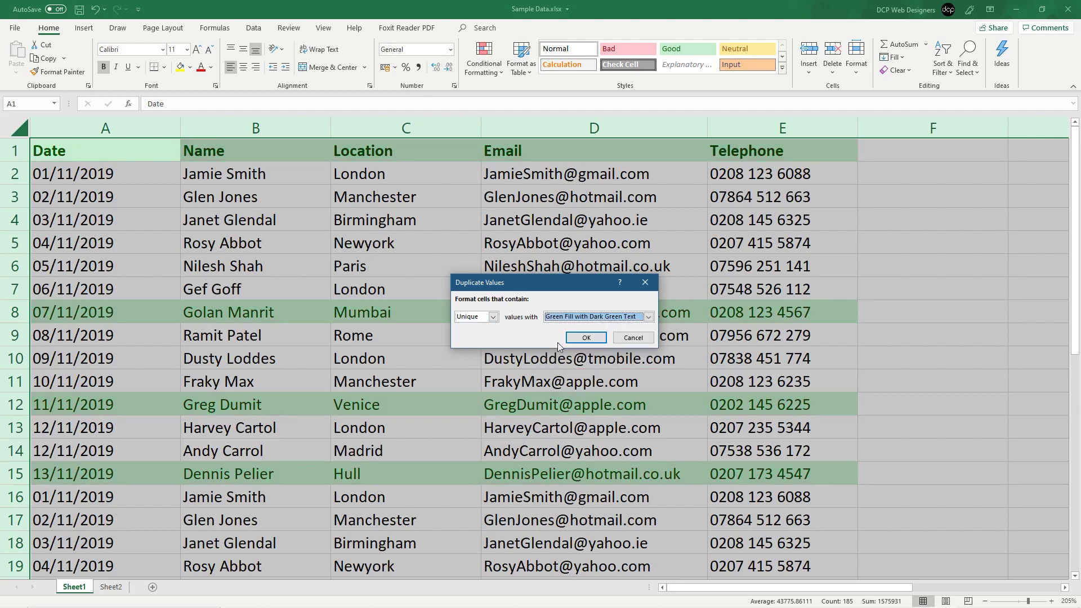
{"action": "left_click", "coordinate": [587, 336]}
- Select rows A2:E7, row 8, A12:E13 and A15:E15 to compare the highlighted records
{"action": "left_click", "coordinate": [344, 233]}
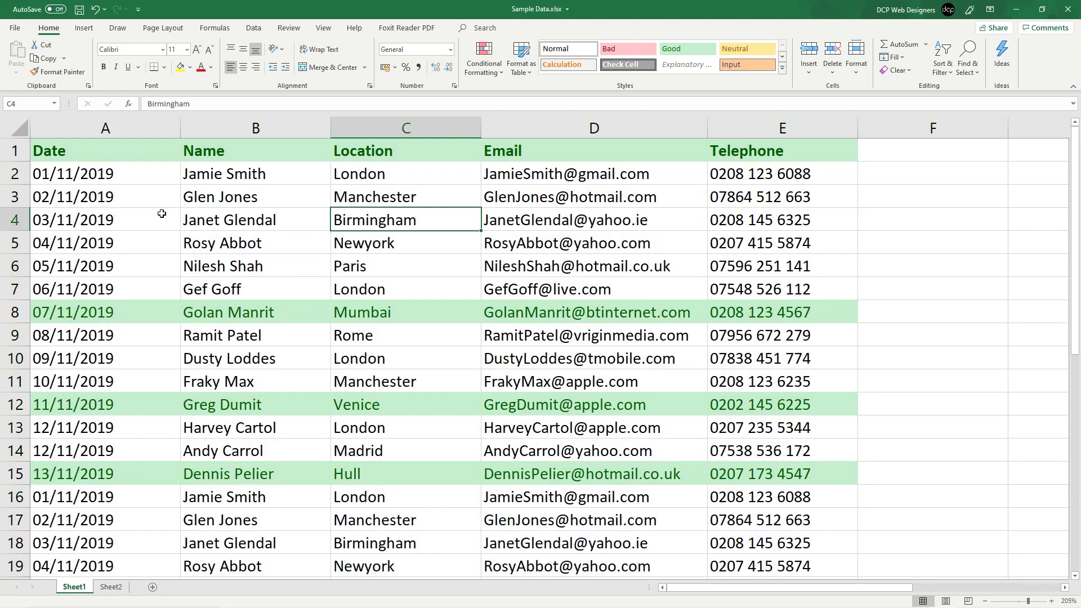
{"action": "left_click_drag", "start_coordinate": [62, 179], "coordinate": [725, 281]}
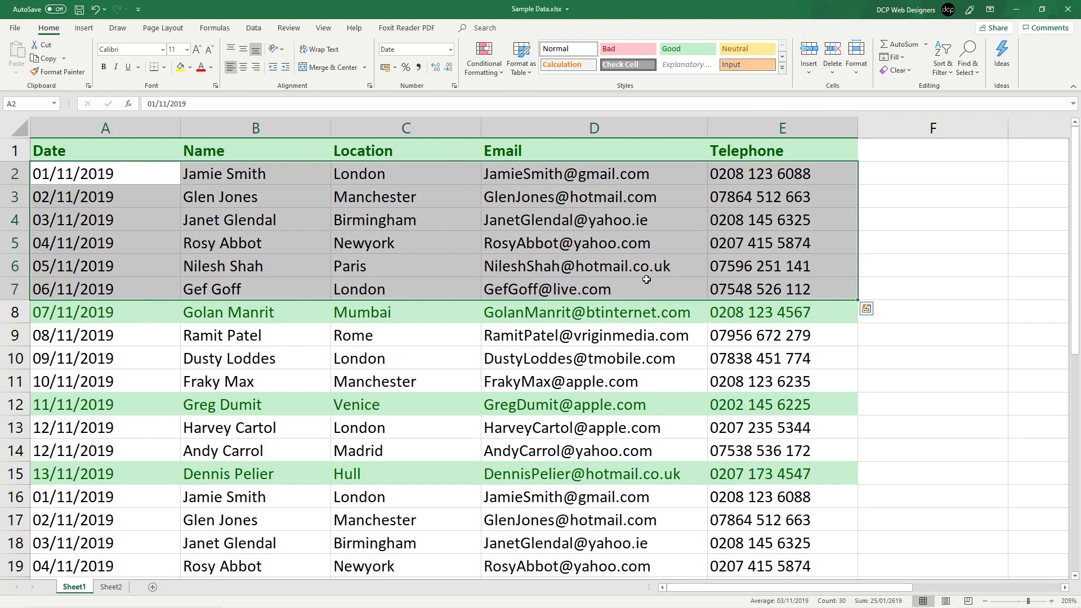
{"action": "left_click", "coordinate": [580, 359]}
{"action": "left_click_drag", "start_coordinate": [777, 318], "coordinate": [141, 315]}
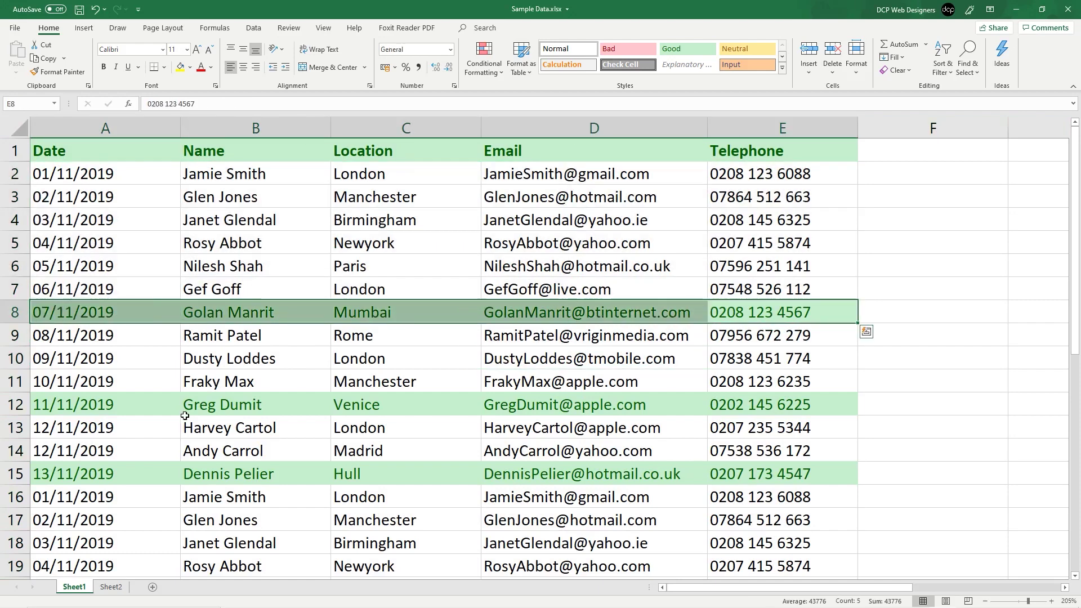
{"action": "left_click_drag", "start_coordinate": [130, 408], "coordinate": [782, 433]}
{"action": "left_click", "coordinate": [781, 474]}
{"action": "left_click_drag", "start_coordinate": [781, 475], "coordinate": [150, 474]}
{"action": "left_click", "coordinate": [131, 152]}
{"action": "left_click_drag", "start_coordinate": [188, 153], "coordinate": [73, 151]}
- Review the header row A1:E1 and range A8:E15, leaving cell D10 active
{"action": "left_click", "coordinate": [726, 151]}
{"action": "left_click", "coordinate": [75, 152]}
{"action": "key", "text": "F2"}
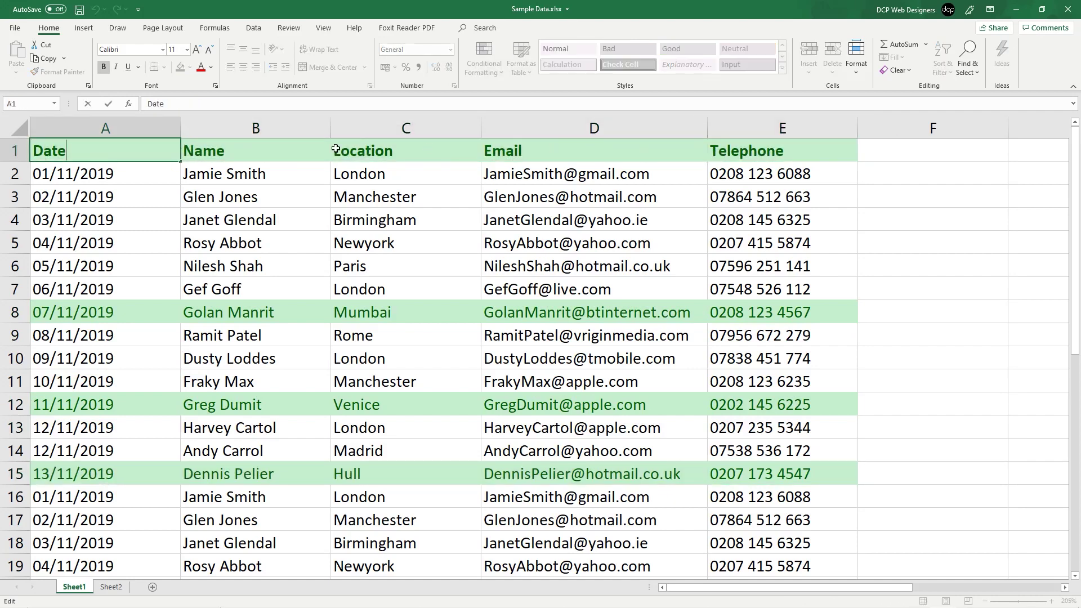
{"action": "key", "text": "Return"}
{"action": "left_click_drag", "start_coordinate": [140, 146], "coordinate": [853, 153]}
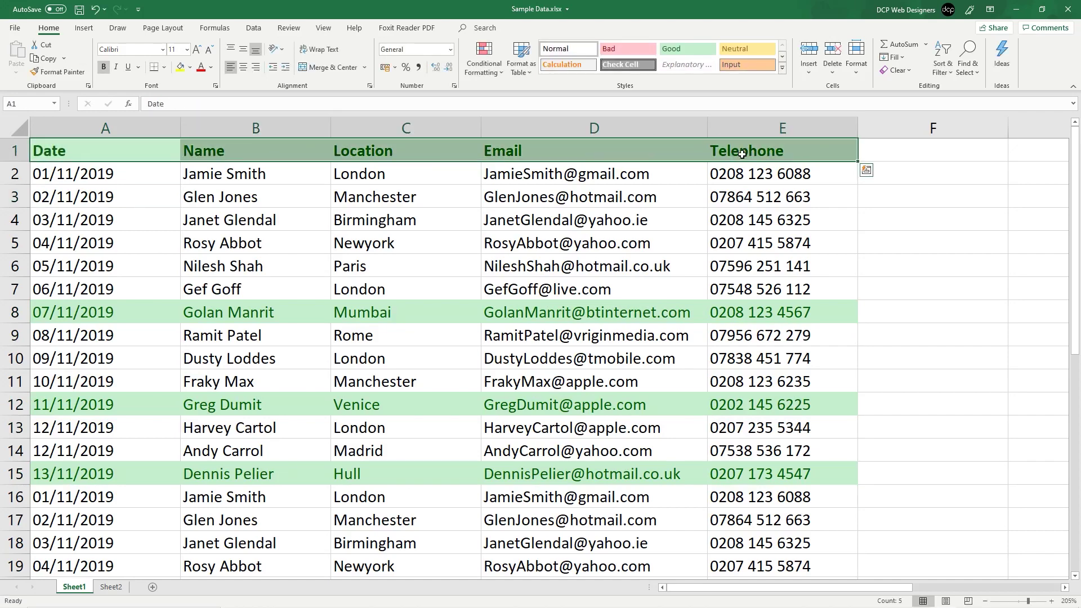
{"action": "left_click", "coordinate": [847, 152]}
{"action": "left_click_drag", "start_coordinate": [141, 309], "coordinate": [753, 468]}
{"action": "left_click", "coordinate": [583, 366]}
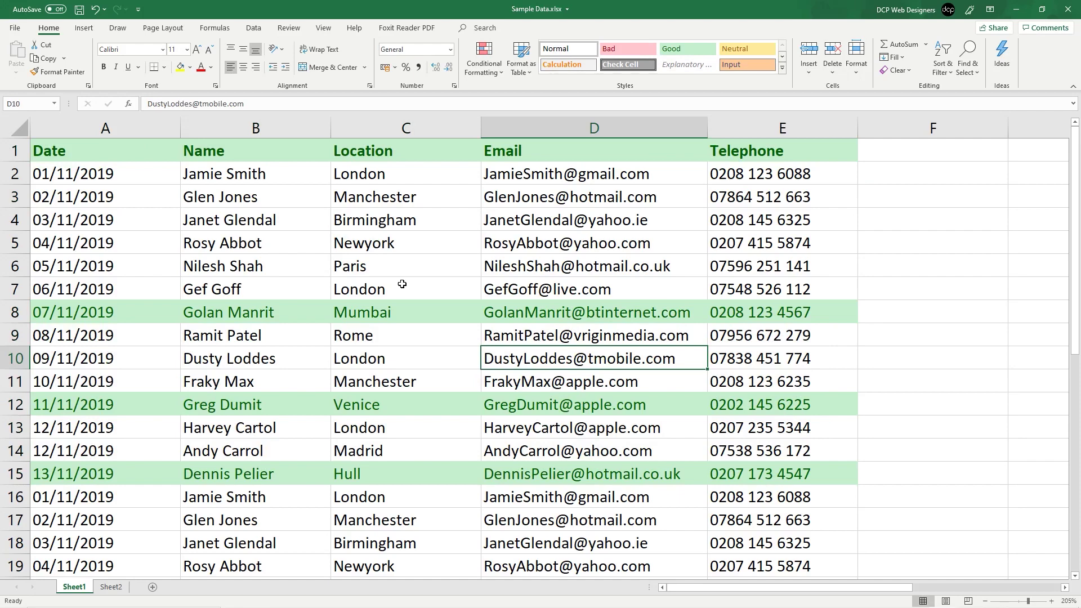
- Clear all conditional formatting rules from the entire worksheet
{"action": "left_click", "coordinate": [19, 129]}
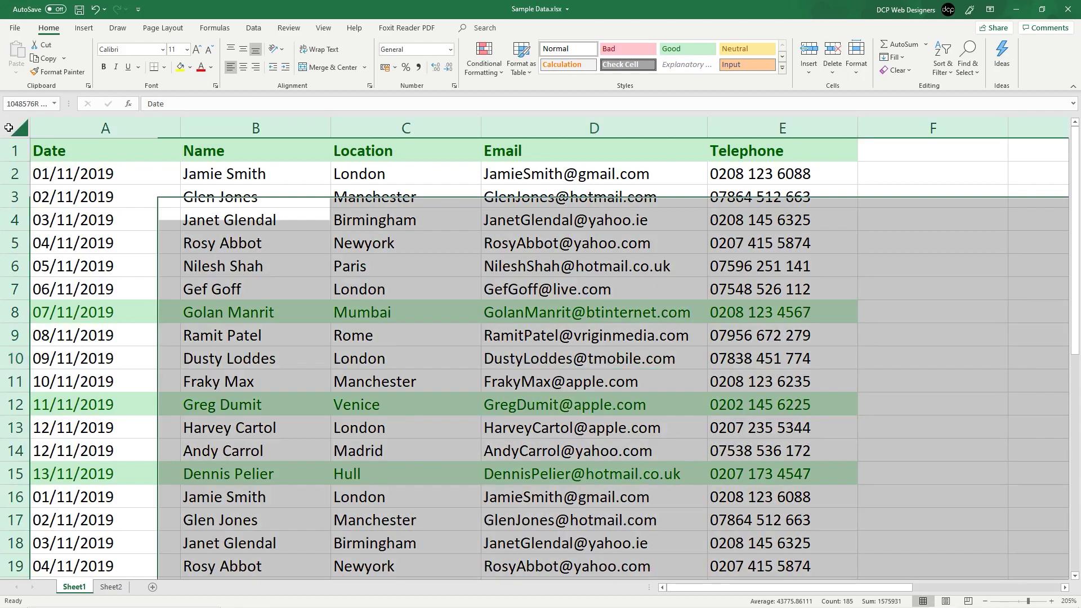
{"action": "left_click", "coordinate": [493, 71]}
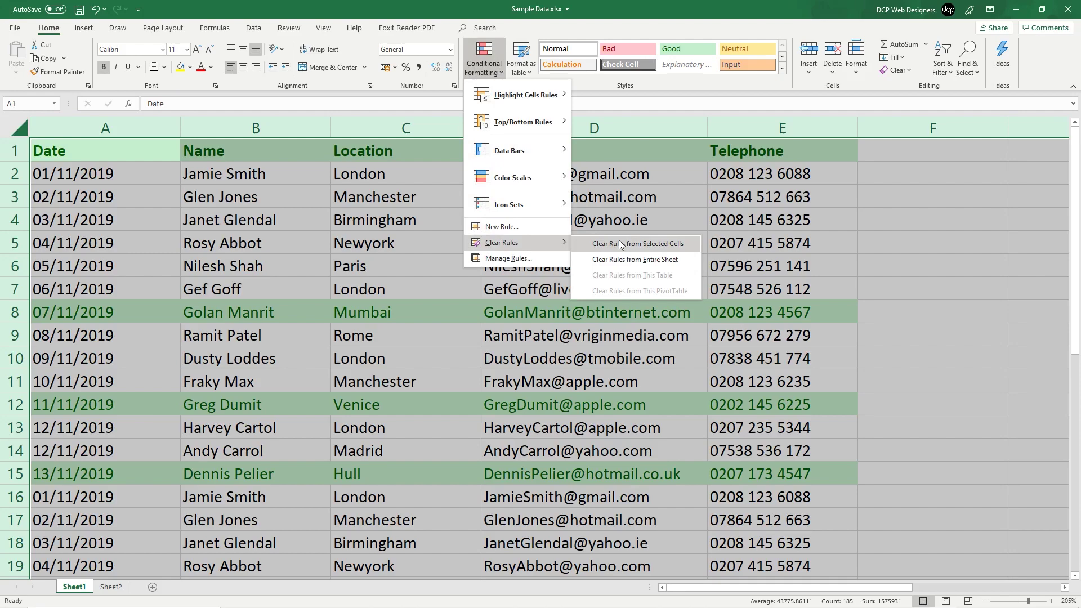
{"action": "left_click", "coordinate": [619, 242]}
{"action": "left_click", "coordinate": [473, 198]}
- Scroll through the now-plain data and close the Excel window
{"action": "scroll", "coordinate": [354, 365], "scroll_direction": "down", "scroll_amount": 9}
{"action": "scroll", "coordinate": [353, 365], "scroll_direction": "up", "scroll_amount": 9}
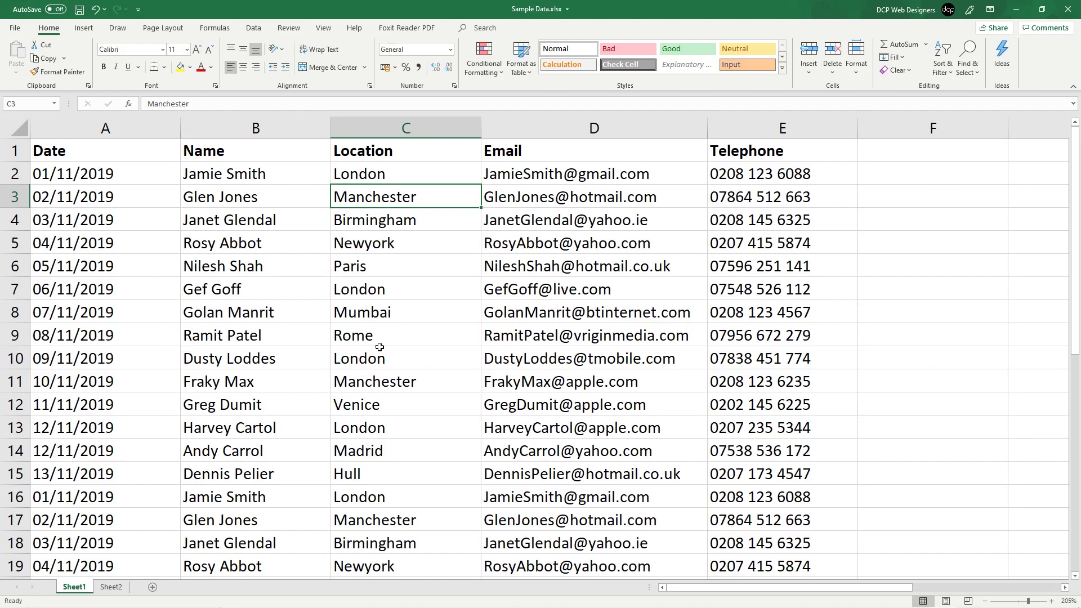
{"action": "left_click", "coordinate": [1067, 9]}
- Save the changes to Sample Data.xlsx when prompted on closing
{"action": "left_click", "coordinate": [493, 322]}
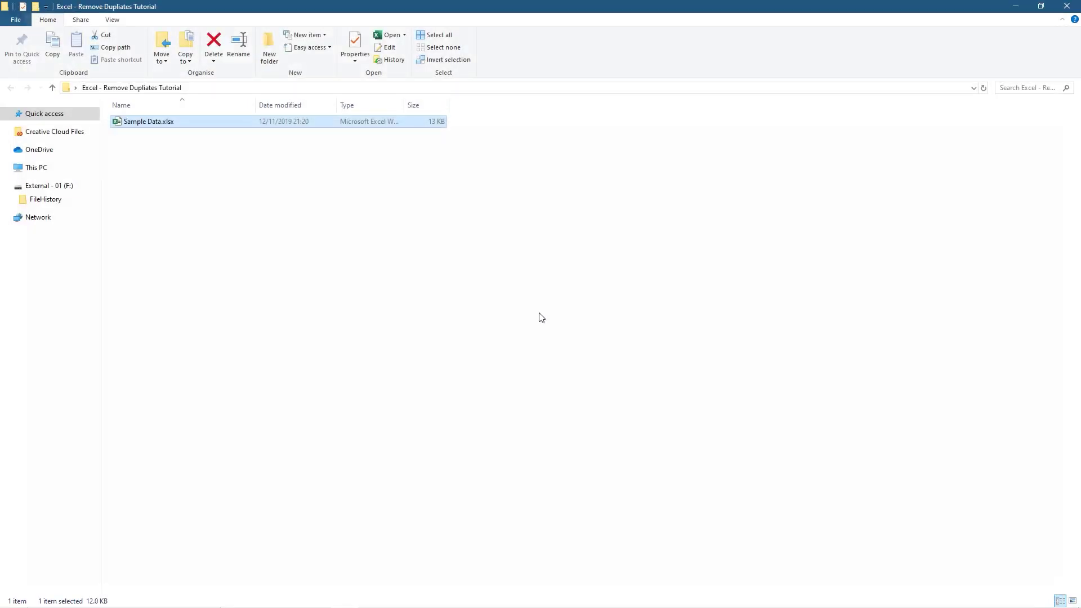